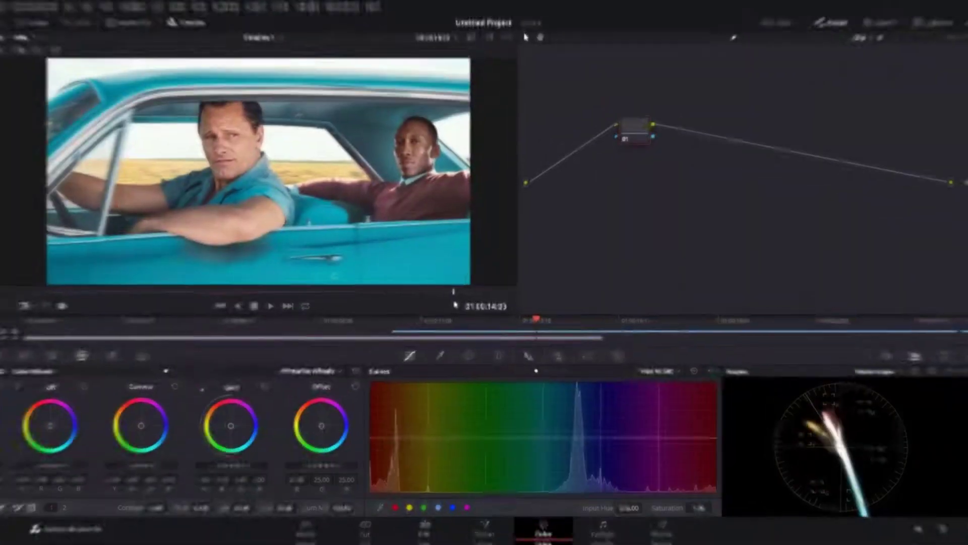
Step: Scrub to view the car reference clip, then return the playhead to 01:00:08:11 on the beach clip
{"action": "left_click_drag", "start_coordinate": [559, 319], "coordinate": [648, 325]}
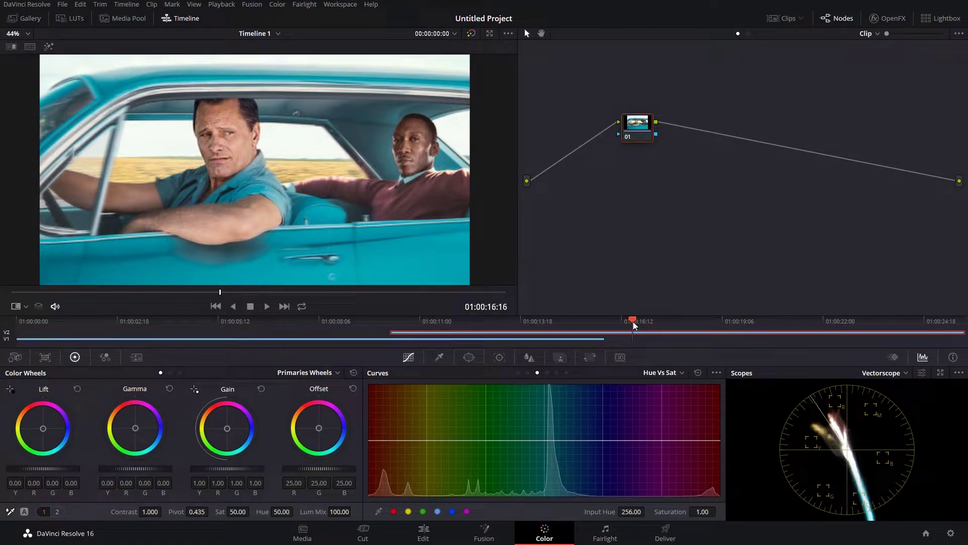
{"action": "left_click_drag", "start_coordinate": [633, 325], "coordinate": [331, 342]}
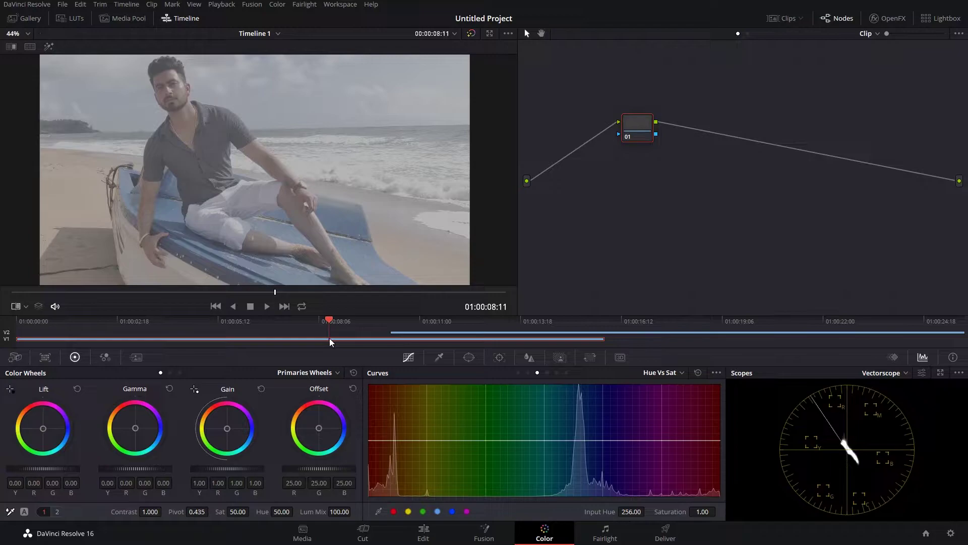
Step: On node 01 raise contrast to 1.524 with pivot 0.641, then add serial node 02
{"action": "left_click_drag", "start_coordinate": [533, 177], "coordinate": [695, 57]}
{"action": "left_click_drag", "start_coordinate": [164, 511], "coordinate": [211, 512]}
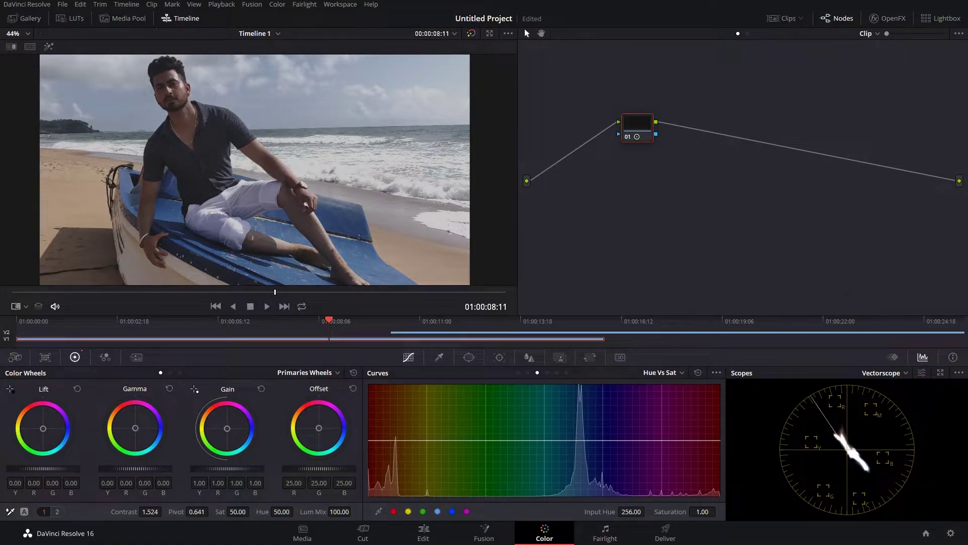
{"action": "left_click_drag", "start_coordinate": [211, 512], "coordinate": [212, 512]}
{"action": "key", "text": "alt+s"}
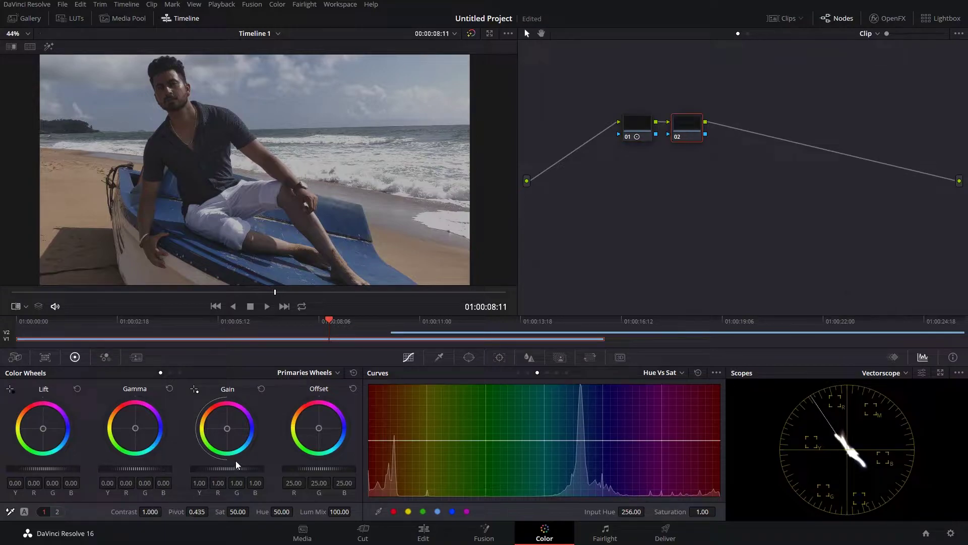
Step: On node 02 lift gamma to 0.05, drop lift to -0.03, push saturation to 100, and add node 03
{"action": "left_click_drag", "start_coordinate": [135, 469], "coordinate": [103, 468]}
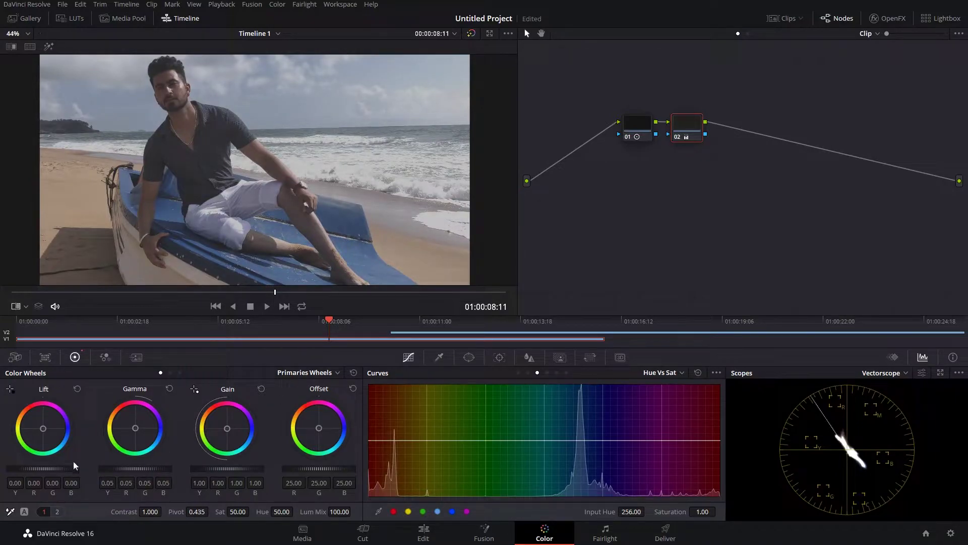
{"action": "left_click_drag", "start_coordinate": [43, 468], "coordinate": [35, 469]}
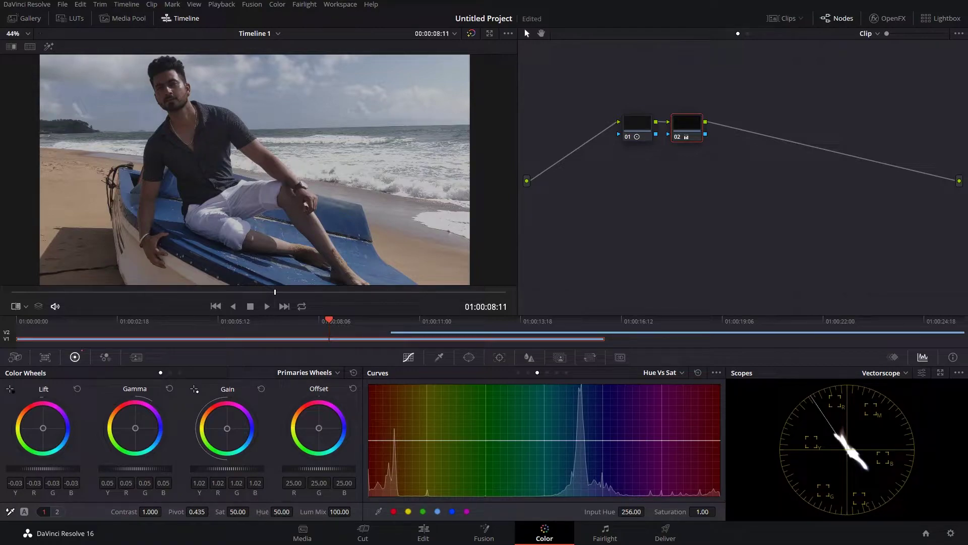
{"action": "left_click_drag", "start_coordinate": [238, 511], "coordinate": [252, 511]}
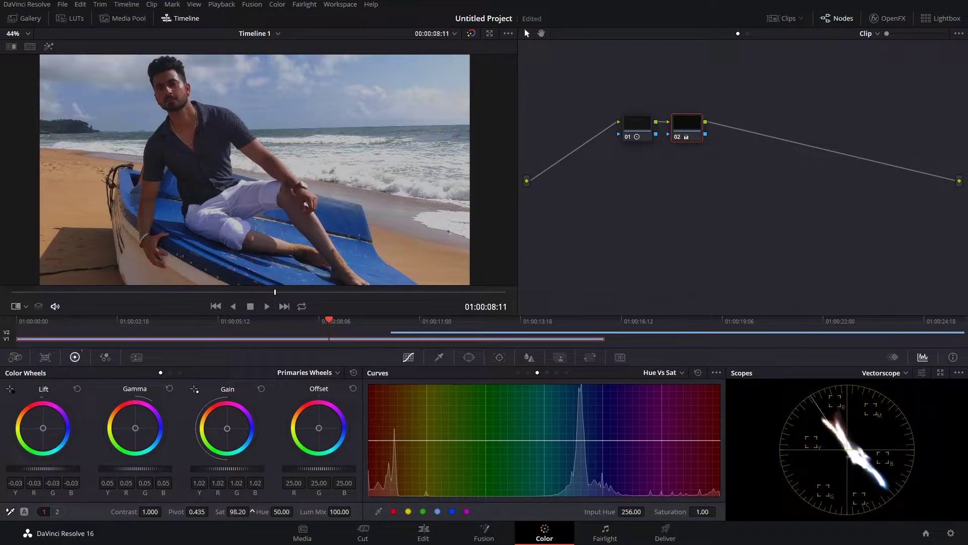
{"action": "left_click_drag", "start_coordinate": [252, 511], "coordinate": [234, 511]}
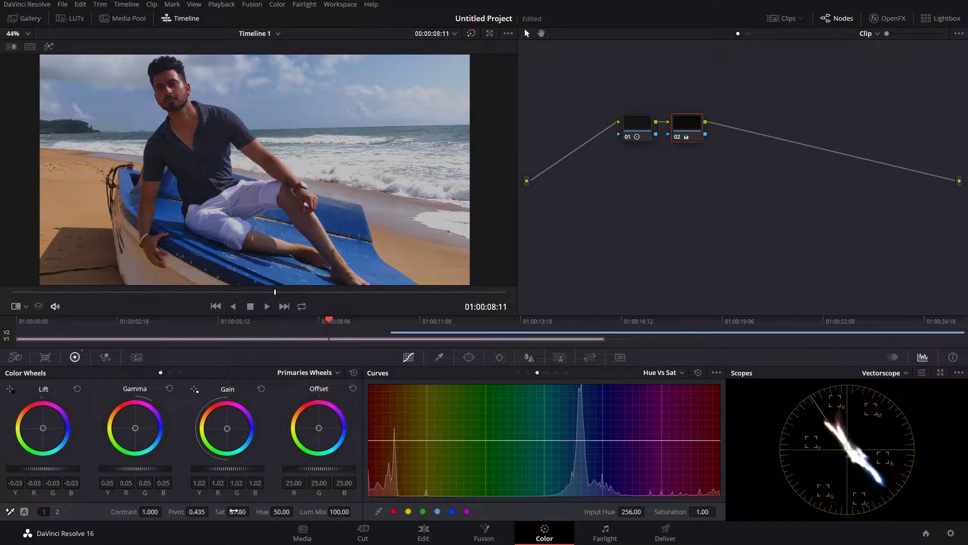
{"action": "key", "text": "alt+s"}
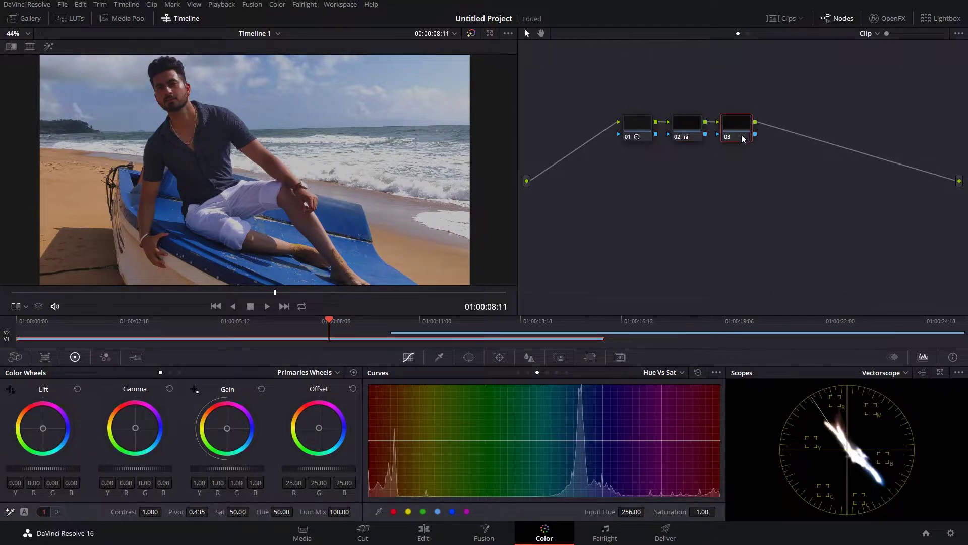
Step: On node 03, build a custom luma curve that lowers the top, raises midtones and shapes shadows; add node 04
{"action": "scroll", "coordinate": [165, 83], "scroll_direction": "up", "scroll_amount": 1}
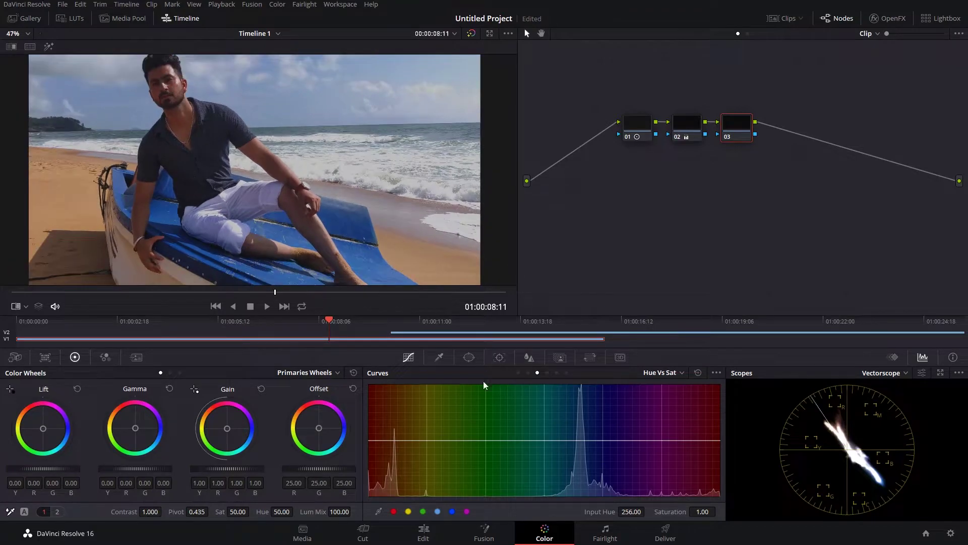
{"action": "left_click", "coordinate": [518, 373]}
{"action": "left_click_drag", "start_coordinate": [592, 392], "coordinate": [600, 398]}
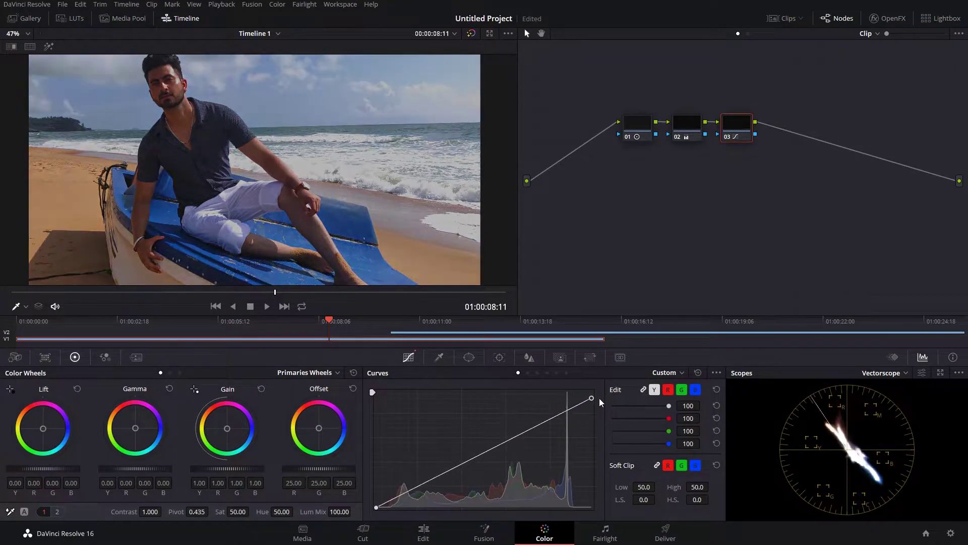
{"action": "mouse_move", "coordinate": [498, 446]}
{"action": "left_mouse_down"}
{"action": "mouse_move", "coordinate": [499, 426]}
{"action": "mouse_move", "coordinate": [515, 418]}
{"action": "left_mouse_up"}
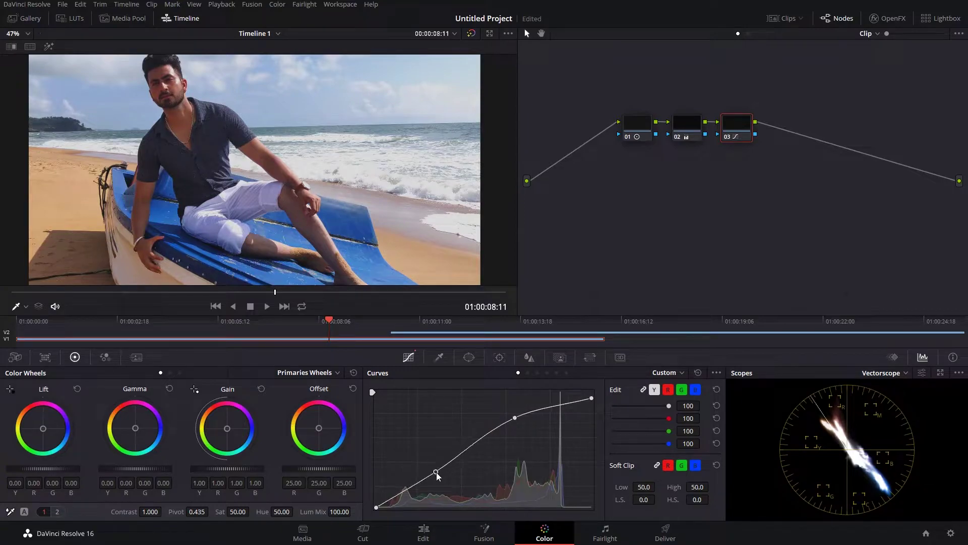
{"action": "left_click_drag", "start_coordinate": [428, 477], "coordinate": [416, 476]}
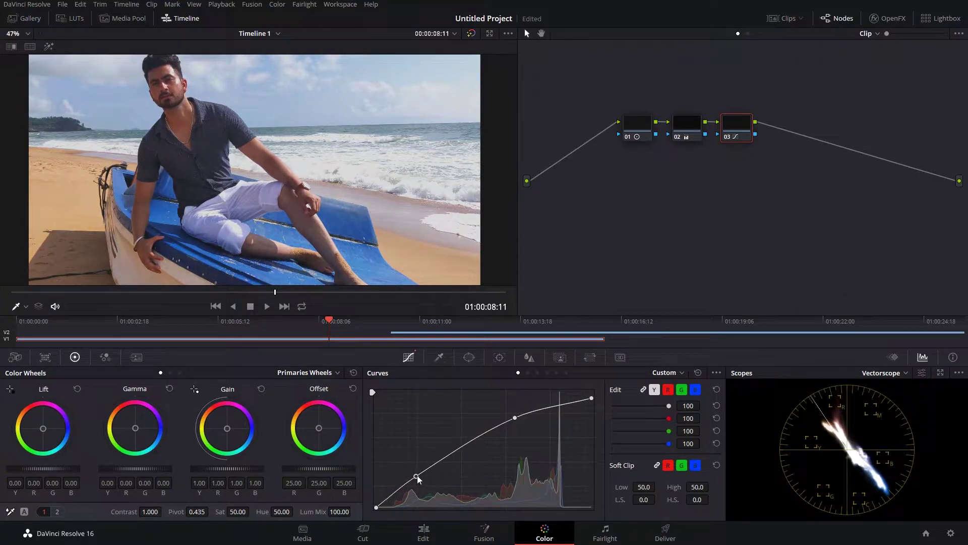
{"action": "key", "text": "alt+s"}
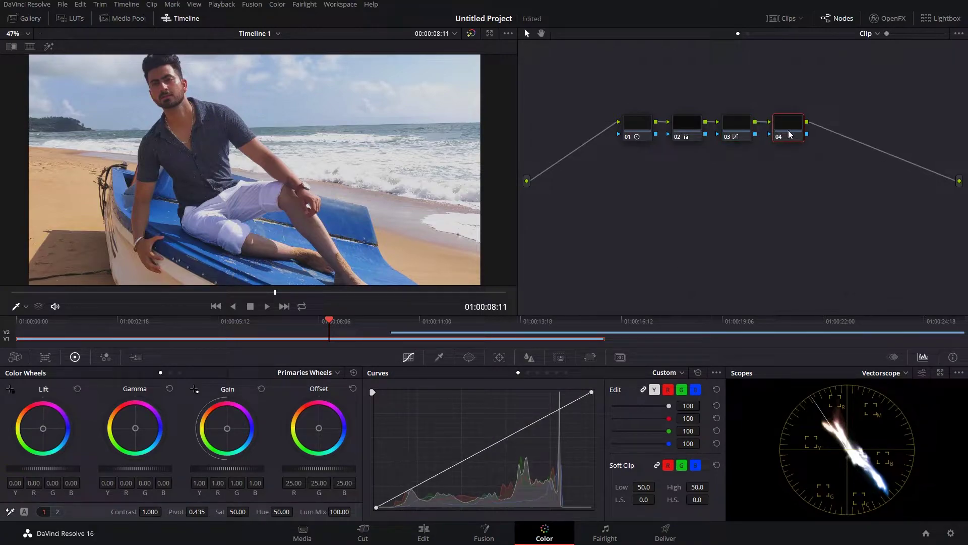
Step: Move node 04 below the chain and add parallel node 06 joined by a parallel mixer
{"action": "mouse_move", "coordinate": [787, 127]}
{"action": "left_mouse_down"}
{"action": "mouse_move", "coordinate": [625, 174]}
{"action": "mouse_move", "coordinate": [634, 168]}
{"action": "left_mouse_up"}
{"action": "scroll", "coordinate": [143, 100], "scroll_direction": "up", "scroll_amount": 2}
{"action": "scroll", "coordinate": [143, 101], "scroll_direction": "down", "scroll_amount": 3}
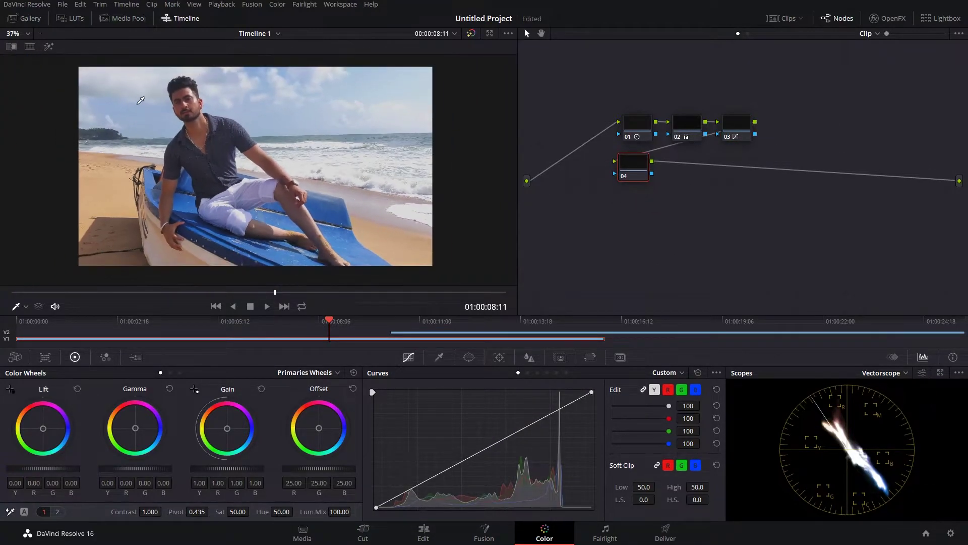
{"action": "scroll", "coordinate": [143, 101], "scroll_direction": "up", "scroll_amount": 1}
{"action": "scroll", "coordinate": [143, 100], "scroll_direction": "up", "scroll_amount": 2}
{"action": "scroll", "coordinate": [116, 89], "scroll_direction": "up", "scroll_amount": 2}
{"action": "scroll", "coordinate": [89, 76], "scroll_direction": "up", "scroll_amount": 2}
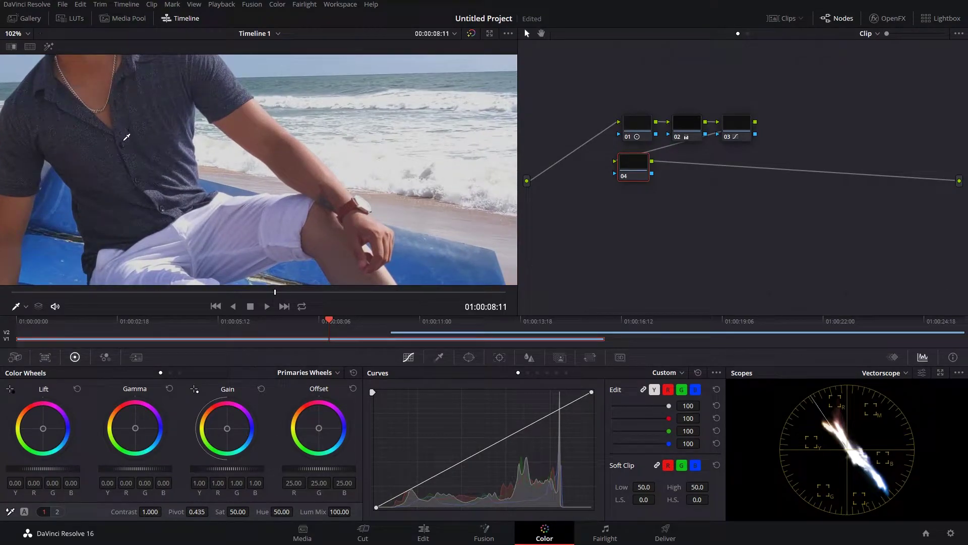
{"action": "key", "text": "alt+p"}
Step: Select node 04 and bring up the Hue vs Hue curve
{"action": "left_click", "coordinate": [636, 173]}
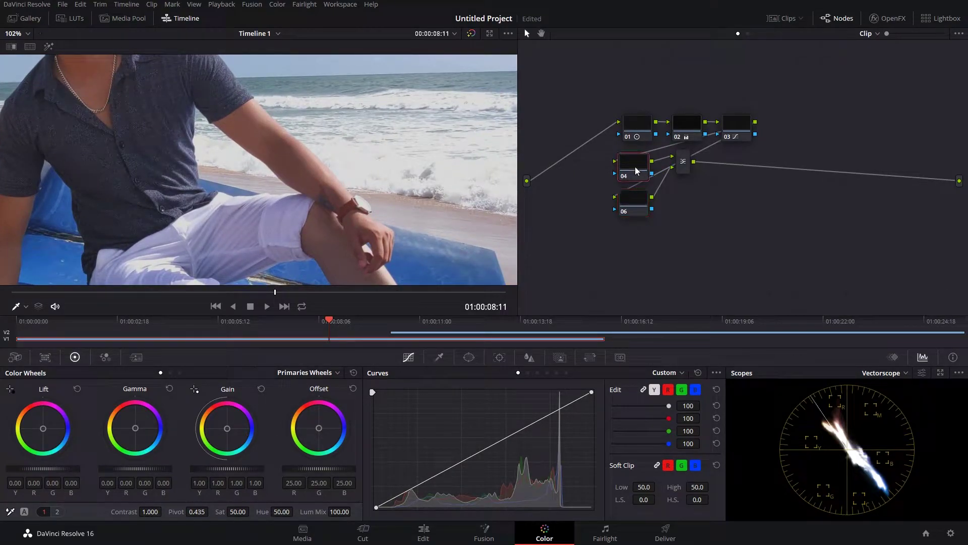
{"action": "scroll", "coordinate": [147, 110], "scroll_direction": "up", "scroll_amount": 2}
{"action": "scroll", "coordinate": [204, 182], "scroll_direction": "down", "scroll_amount": 2}
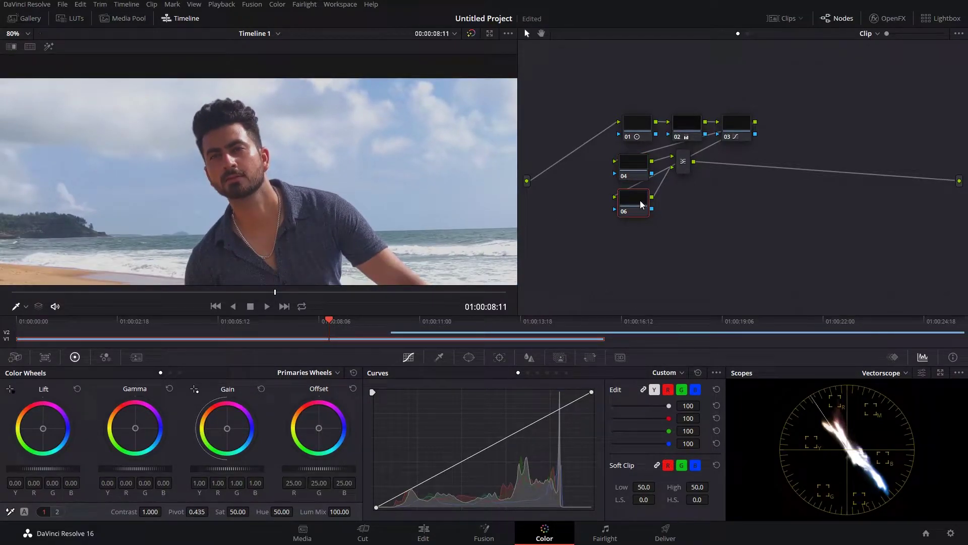
{"action": "scroll", "coordinate": [223, 172], "scroll_direction": "down", "scroll_amount": 3}
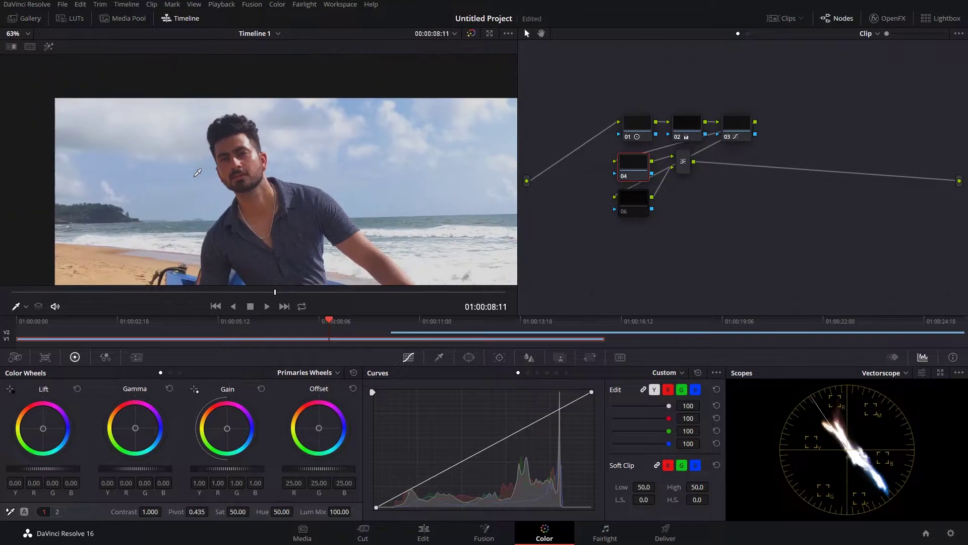
{"action": "scroll", "coordinate": [164, 110], "scroll_direction": "down", "scroll_amount": 1}
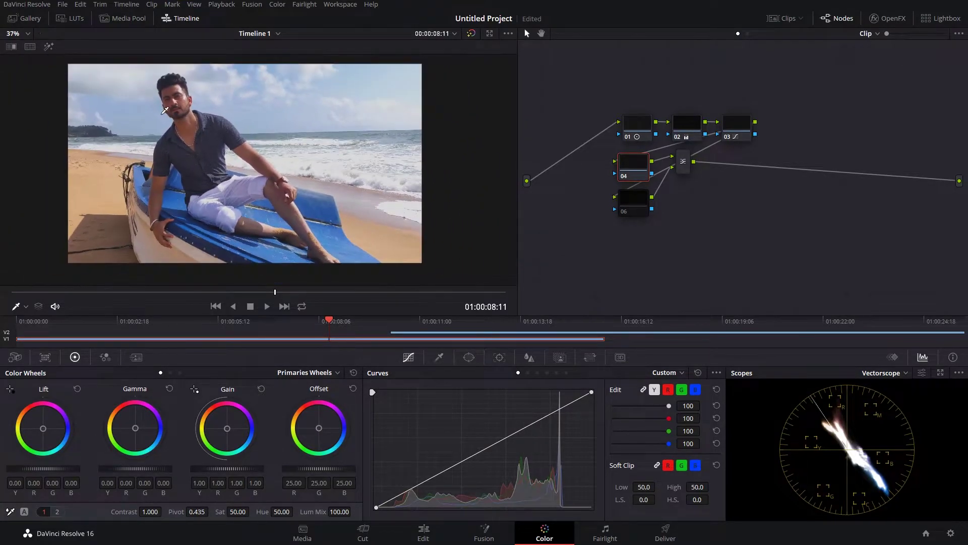
Step: In Hue vs Hue, pin points around the blues and raise the blue point toward teal
{"action": "left_click", "coordinate": [528, 372]}
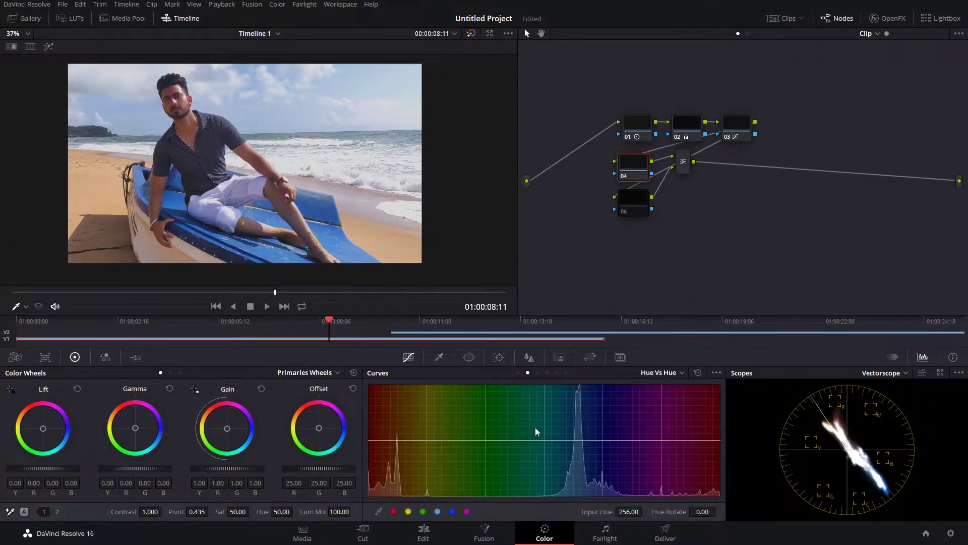
{"action": "left_click_drag", "start_coordinate": [543, 440], "coordinate": [520, 440]}
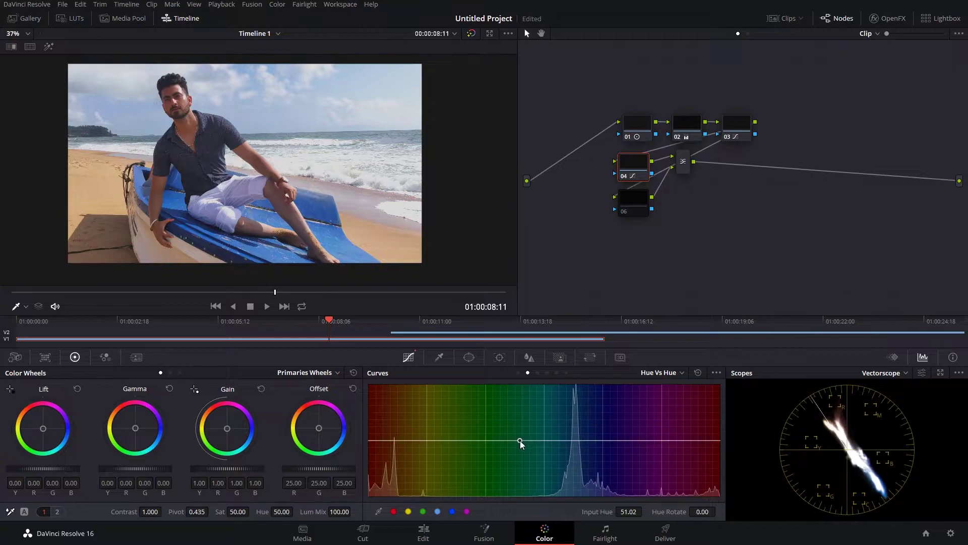
{"action": "left_click", "coordinate": [640, 441]}
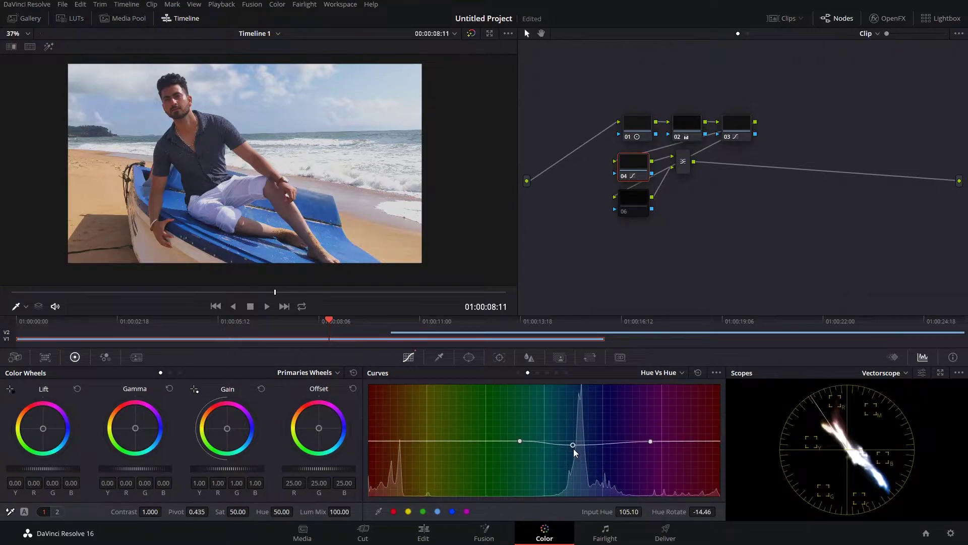
{"action": "left_click", "coordinate": [575, 441]}
{"action": "left_click_drag", "start_coordinate": [574, 441], "coordinate": [574, 433]}
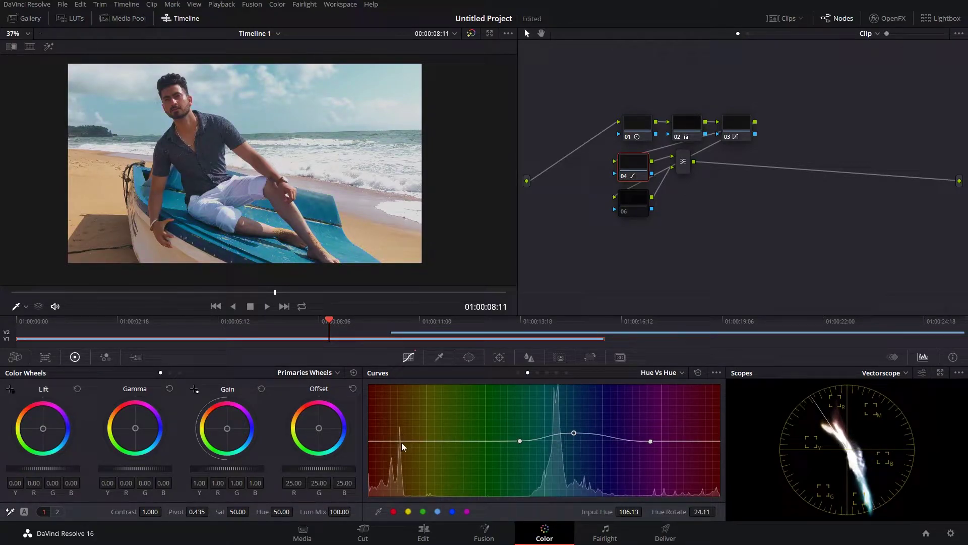
Step: Pin the red-orange and magenta hues and slightly lower a point in the reds
{"action": "left_click_drag", "start_coordinate": [401, 443], "coordinate": [452, 441]}
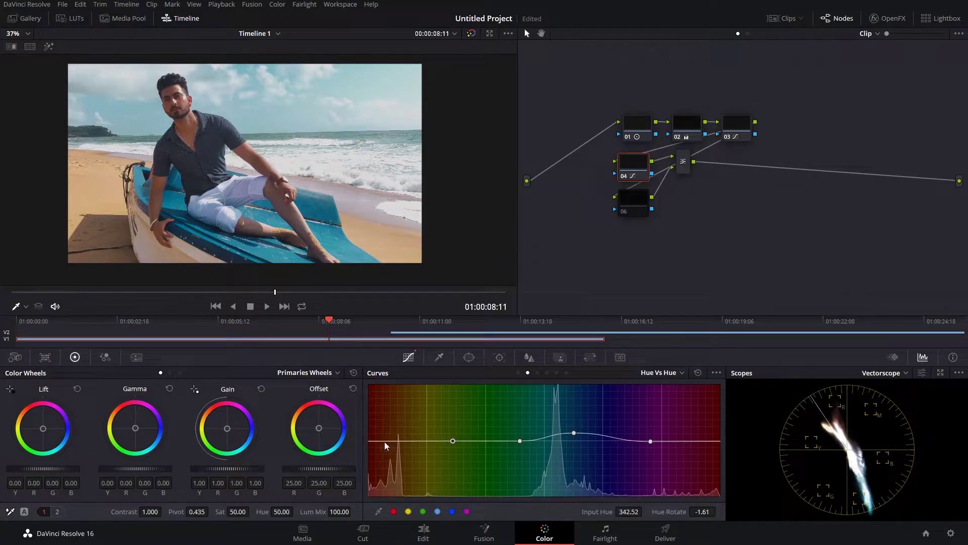
{"action": "left_click", "coordinate": [362, 439]}
{"action": "left_click_drag", "start_coordinate": [392, 441], "coordinate": [393, 441]}
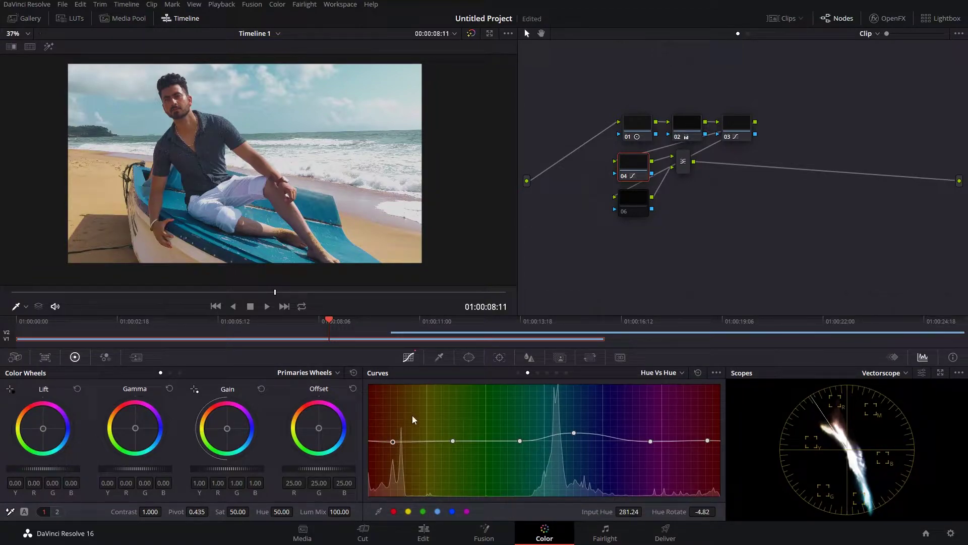
{"action": "left_click", "coordinate": [639, 202]}
Step: Open the qualifier and sample the man's skin tone, viewing the matte in Highlight mode
{"action": "scroll", "coordinate": [223, 134], "scroll_direction": "up", "scroll_amount": 1}
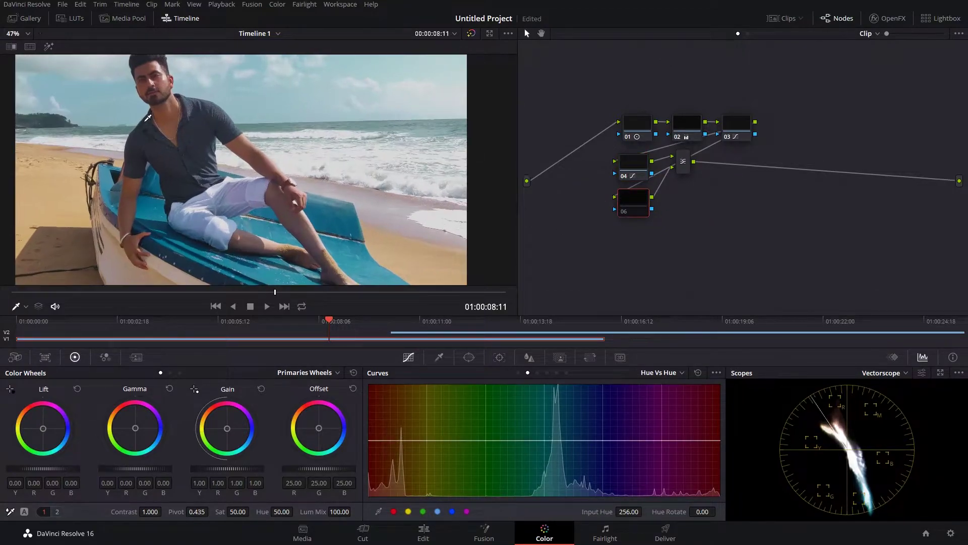
{"action": "left_click_drag", "start_coordinate": [135, 96], "coordinate": [152, 107]}
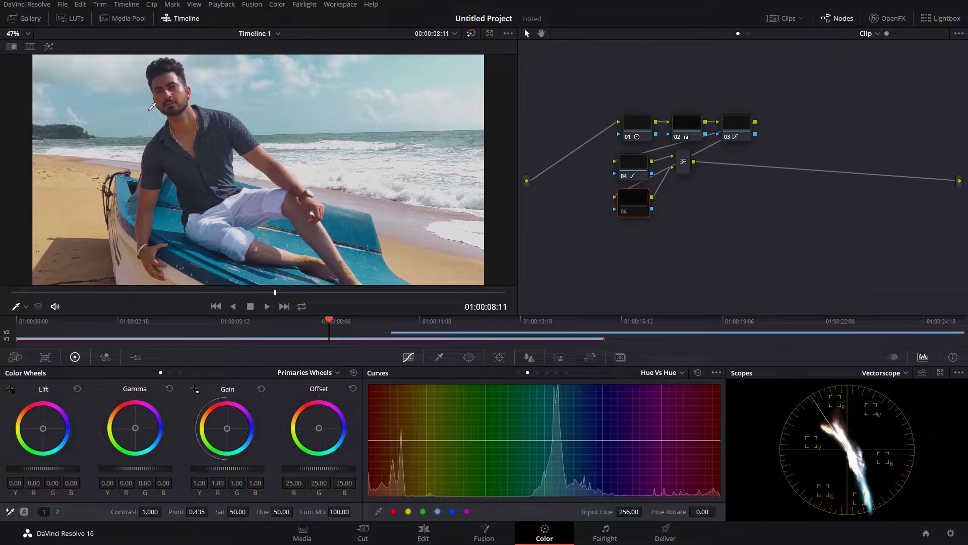
{"action": "left_click", "coordinate": [439, 357]}
{"action": "left_click", "coordinate": [630, 404]}
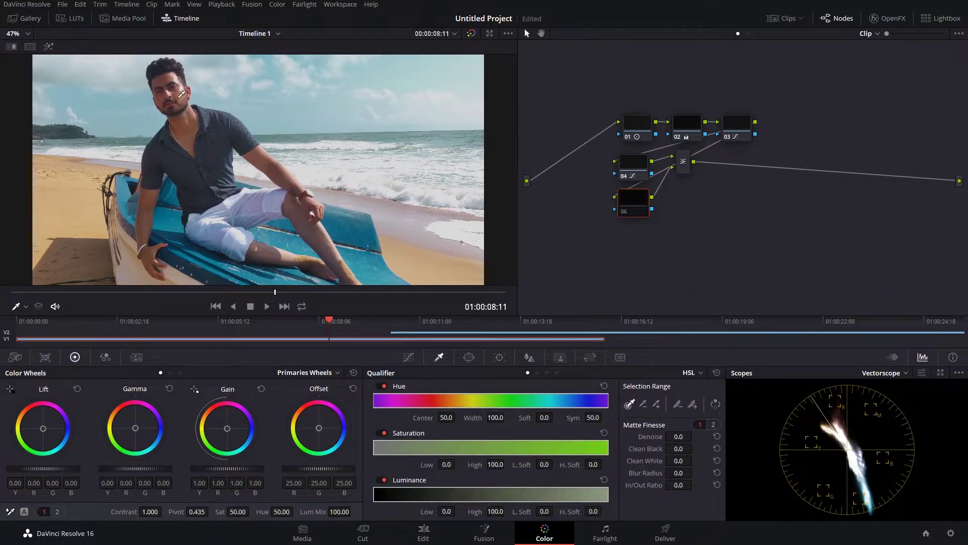
{"action": "left_click_drag", "start_coordinate": [188, 121], "coordinate": [190, 127]}
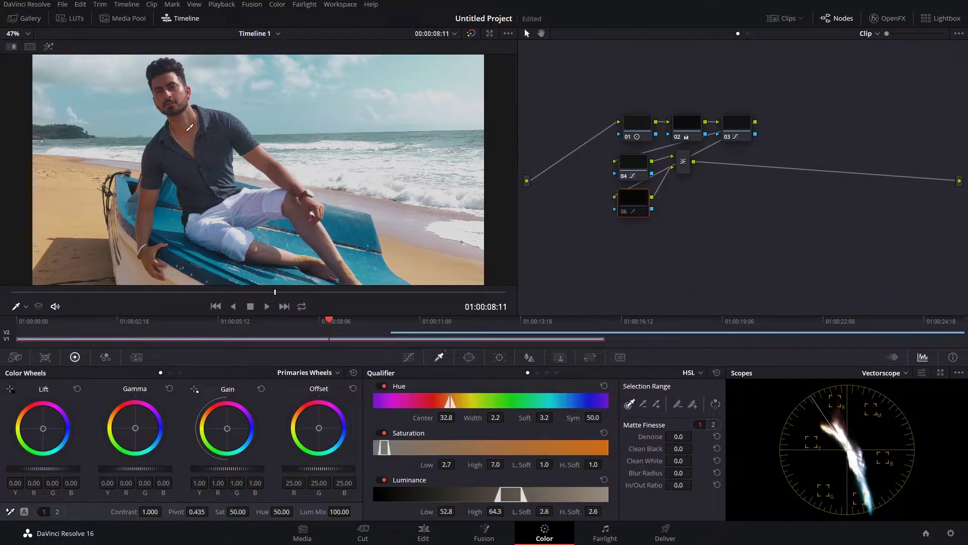
{"action": "left_click", "coordinate": [49, 46]}
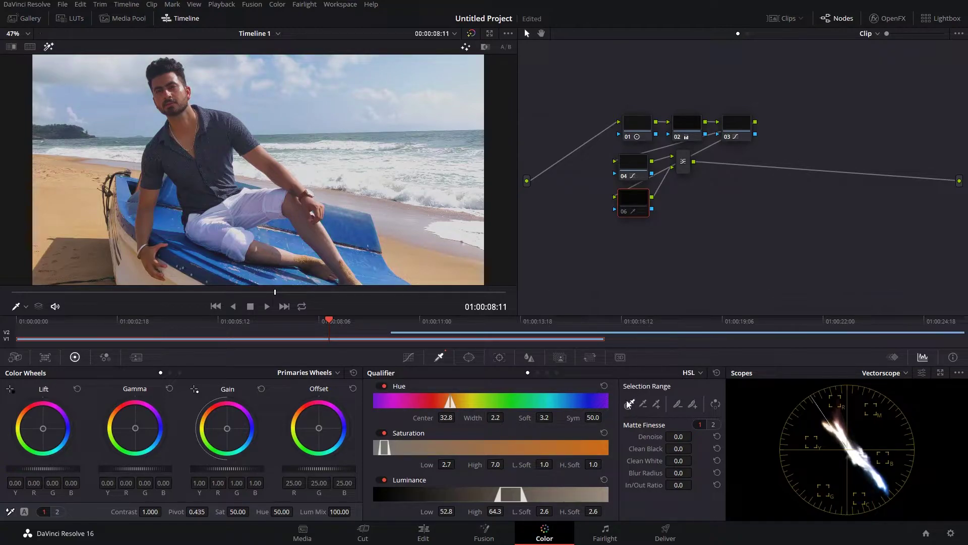
{"action": "left_click", "coordinate": [188, 125]}
{"action": "left_click", "coordinate": [278, 165]}
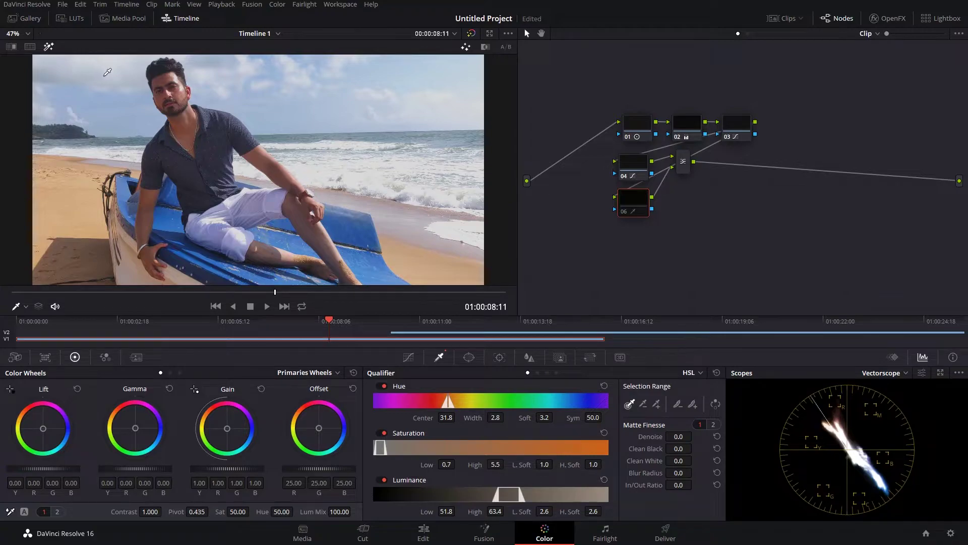
Step: Add more face and arm skin samples to the selection and feather it to neighbouring tones
{"action": "scroll", "coordinate": [201, 155], "scroll_direction": "up", "scroll_amount": 2}
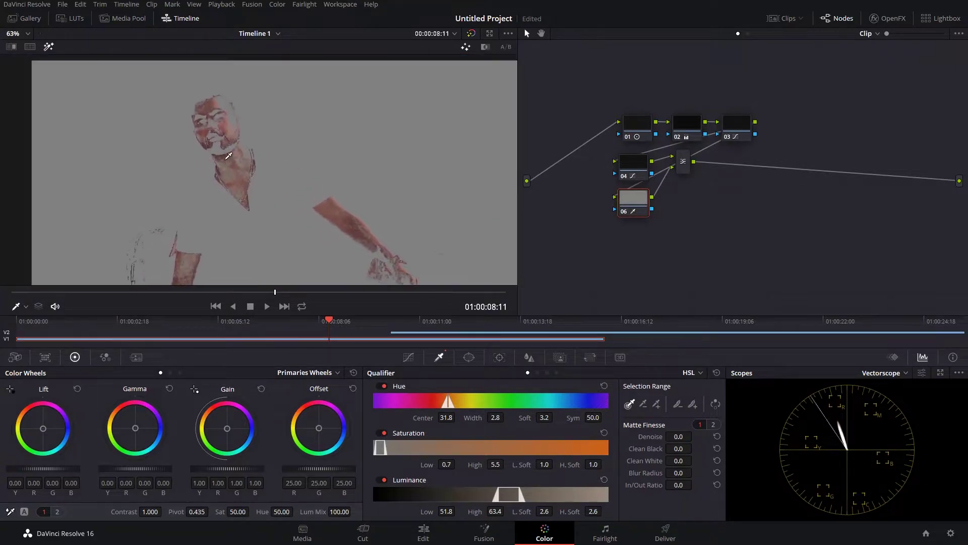
{"action": "left_click", "coordinate": [235, 170]}
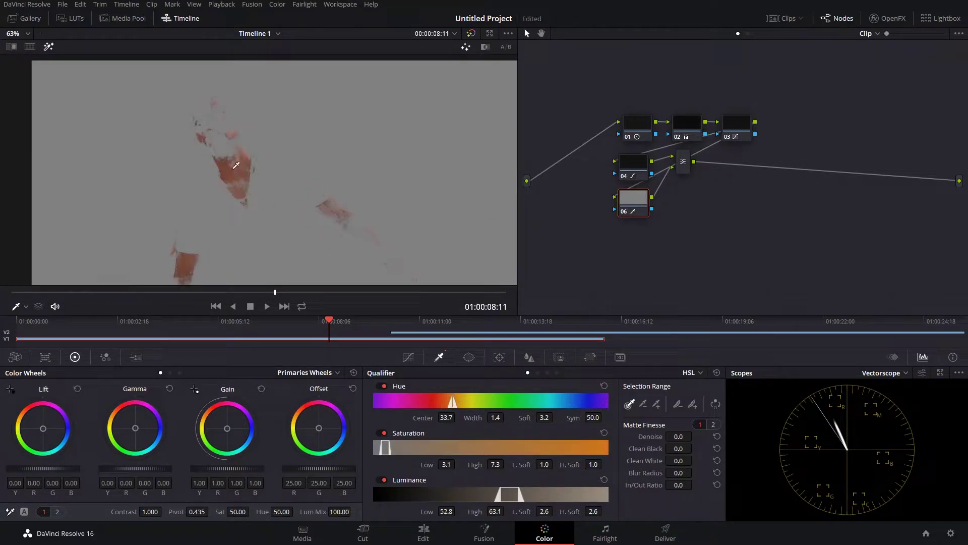
{"action": "key", "text": "shift"}
{"action": "left_click", "coordinate": [234, 160]}
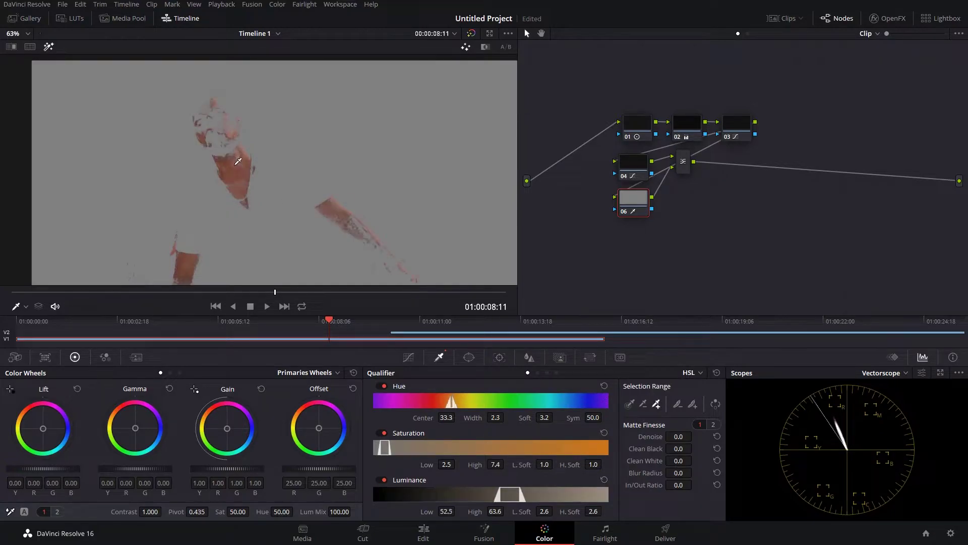
{"action": "left_click", "coordinate": [227, 120]}
{"action": "left_click", "coordinate": [234, 117]}
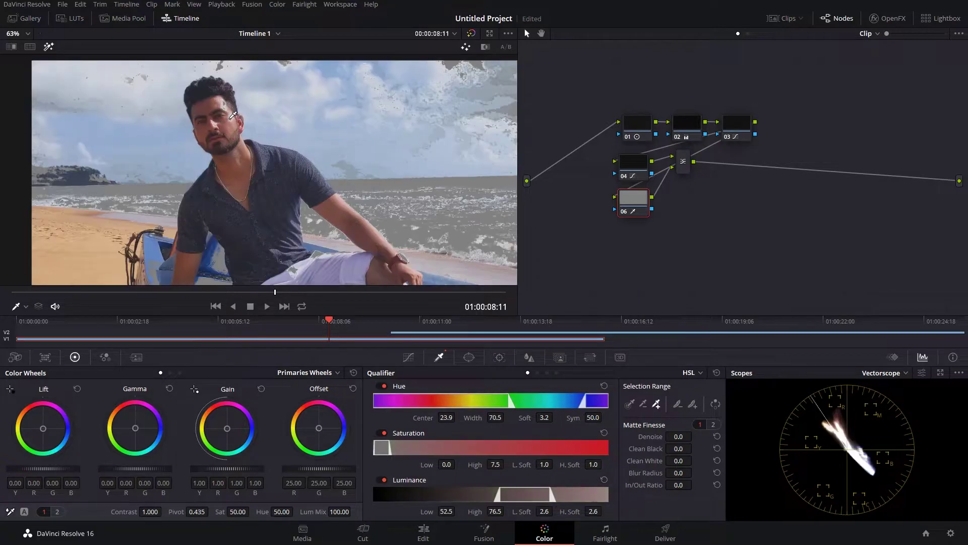
{"action": "left_click", "coordinate": [287, 146]}
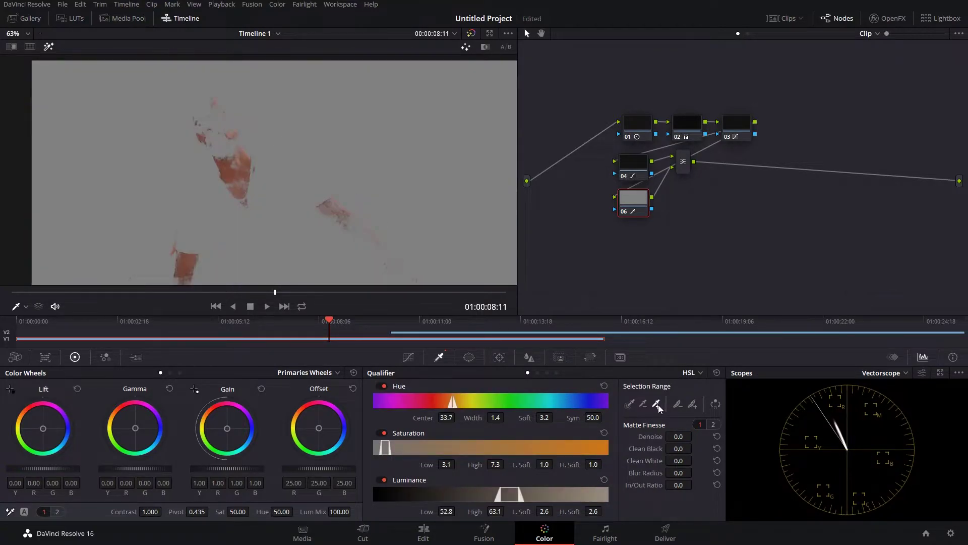
{"action": "left_click", "coordinate": [234, 126]}
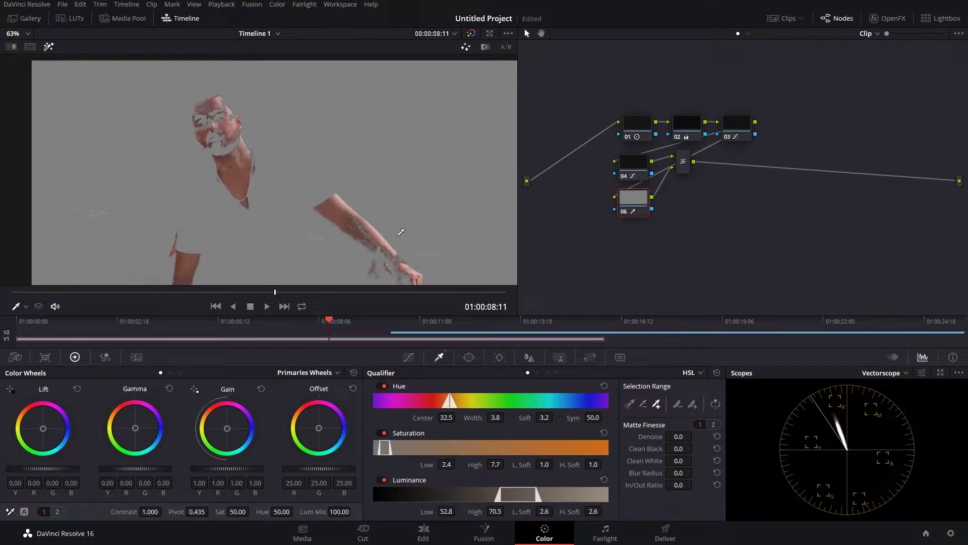
{"action": "left_click", "coordinate": [692, 404]}
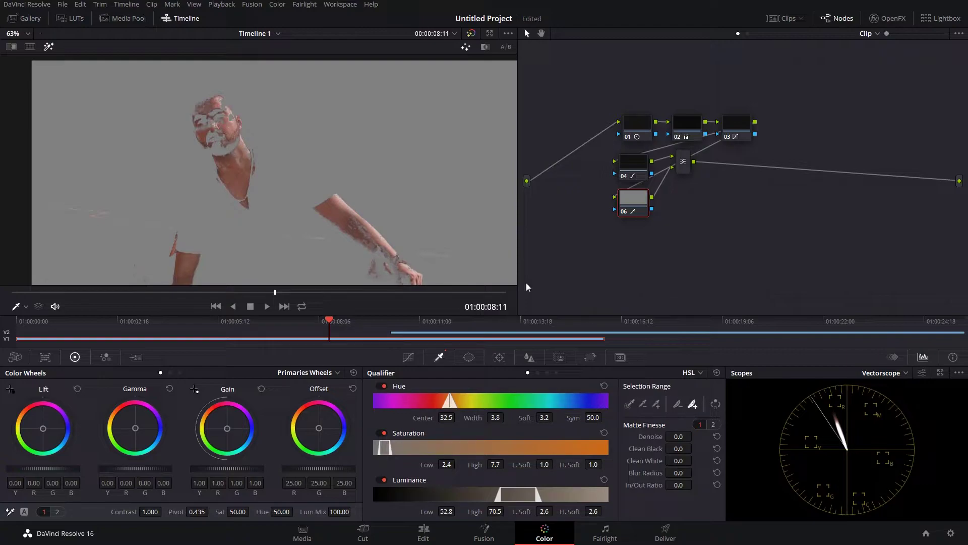
{"action": "left_click", "coordinate": [236, 116]}
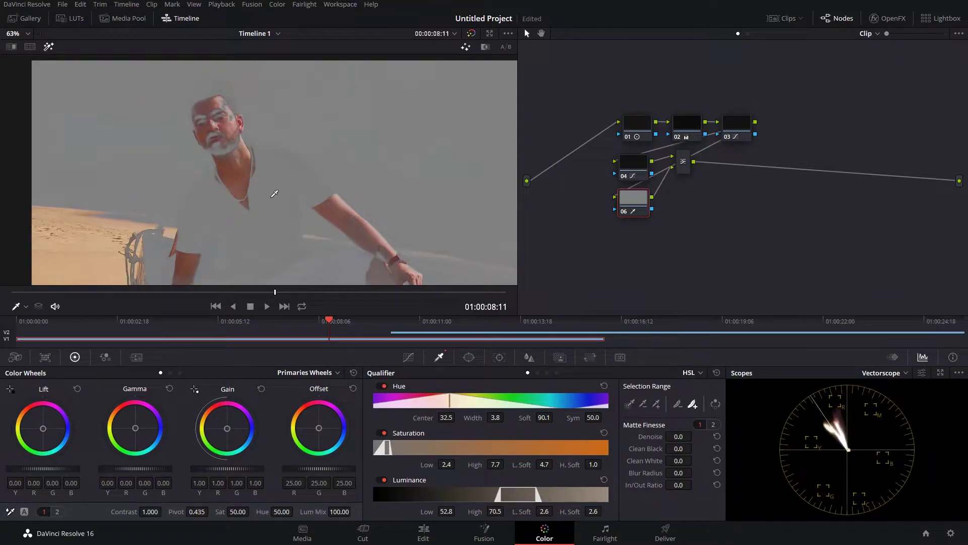
Step: Denoise the matte and set the hue range to centre 28.6, width 15.3, with softened edges
{"action": "scroll", "coordinate": [230, 126], "scroll_direction": "down", "scroll_amount": 2}
{"action": "scroll", "coordinate": [232, 142], "scroll_direction": "down", "scroll_amount": 2}
{"action": "scroll", "coordinate": [234, 154], "scroll_direction": "down", "scroll_amount": 2}
{"action": "scroll", "coordinate": [234, 154], "scroll_direction": "up", "scroll_amount": 1}
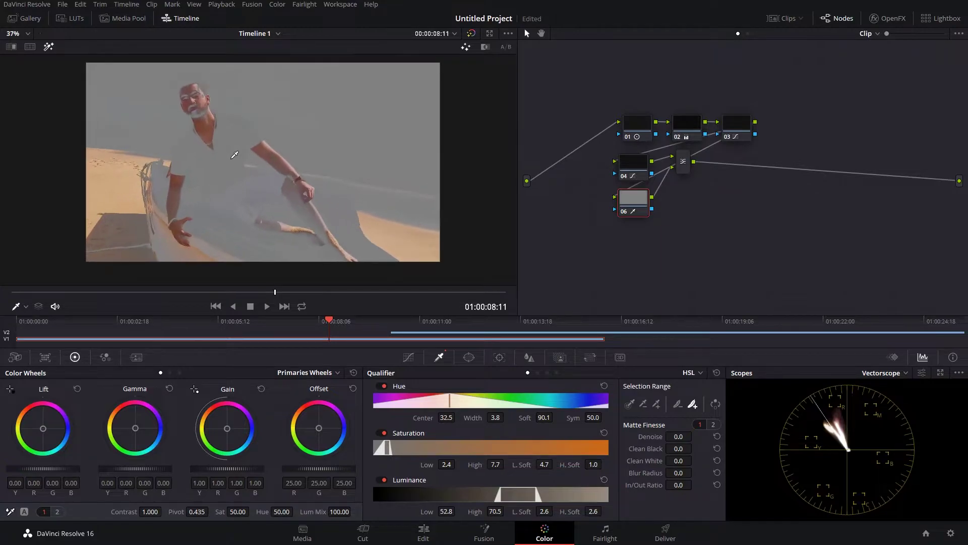
{"action": "scroll", "coordinate": [234, 155], "scroll_direction": "up", "scroll_amount": 1}
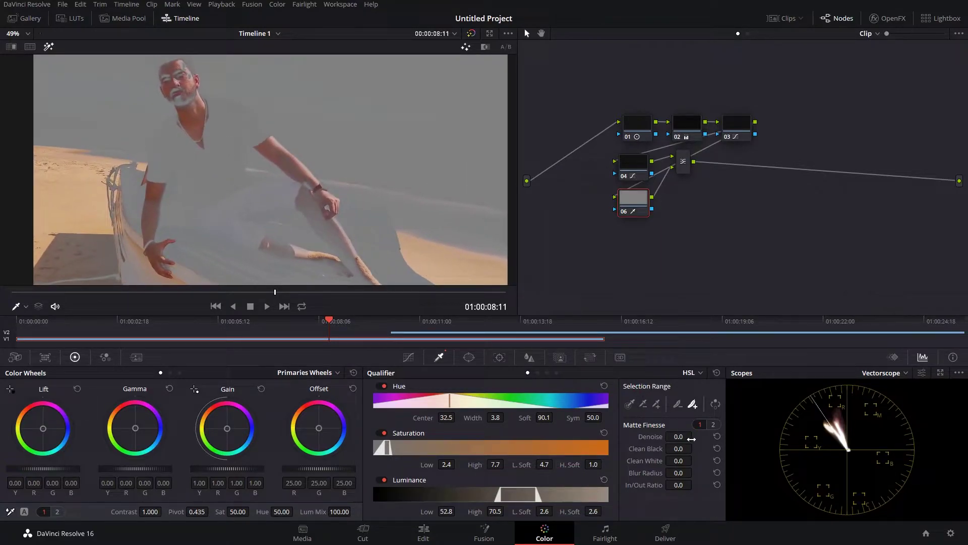
{"action": "left_click_drag", "start_coordinate": [682, 436], "coordinate": [695, 436]}
{"action": "left_click_drag", "start_coordinate": [476, 418], "coordinate": [556, 418]}
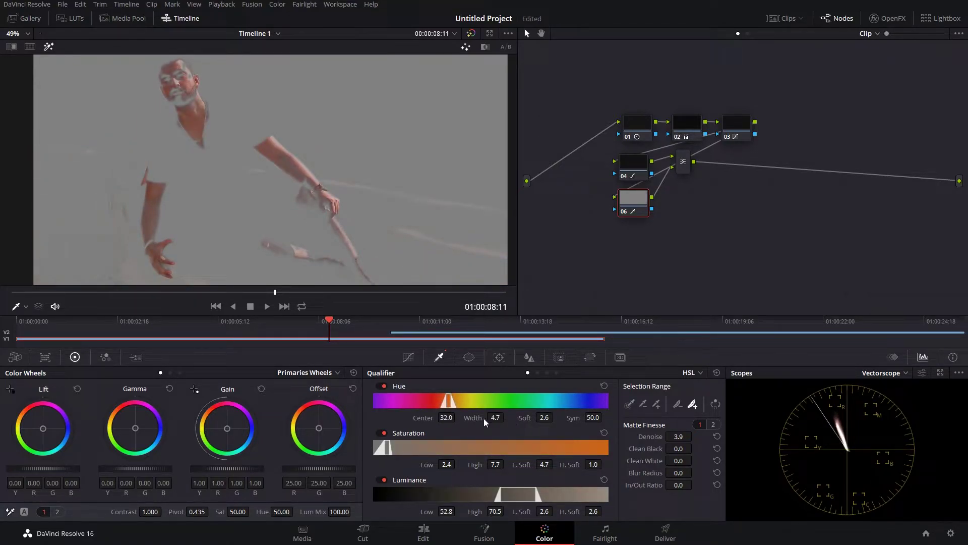
{"action": "left_click_drag", "start_coordinate": [501, 418], "coordinate": [527, 418]}
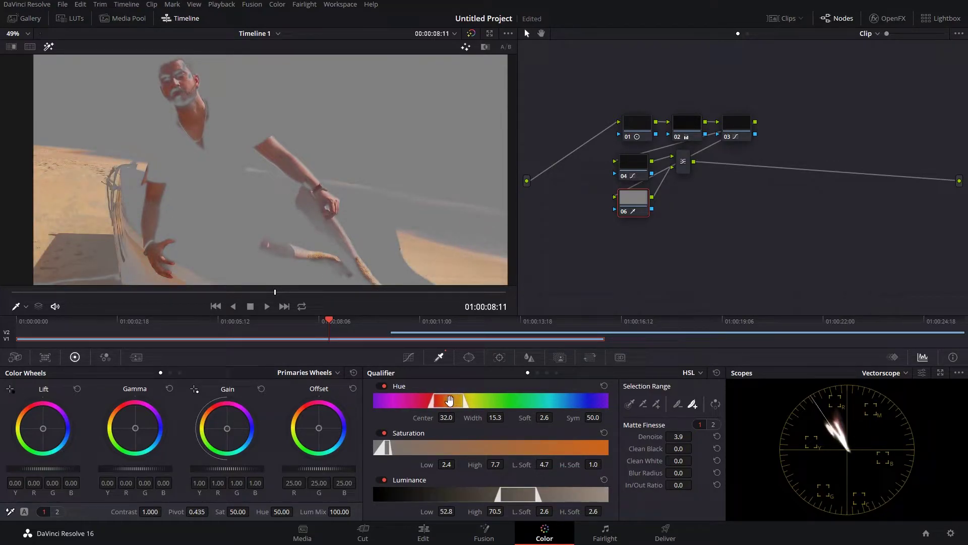
{"action": "left_click_drag", "start_coordinate": [449, 400], "coordinate": [456, 408]}
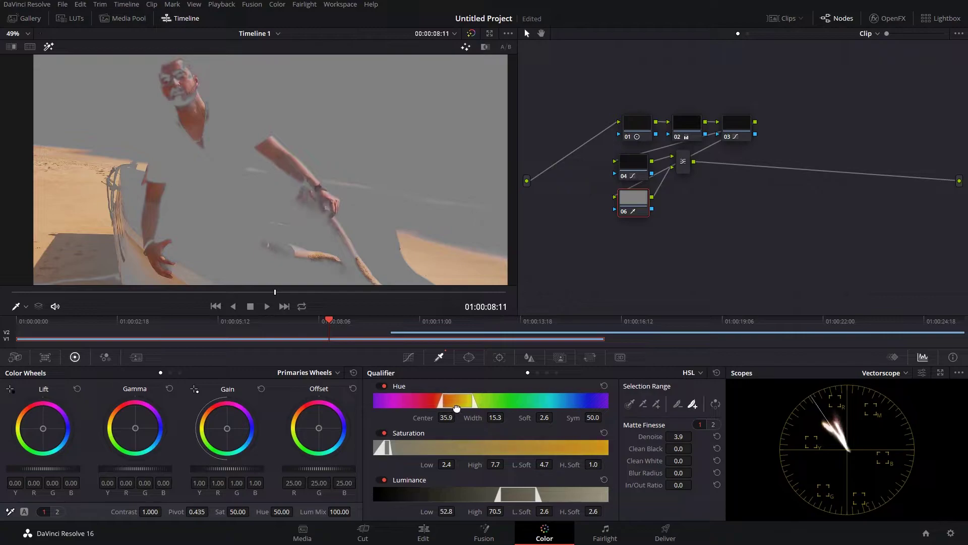
{"action": "left_click_drag", "start_coordinate": [525, 417], "coordinate": [524, 436]}
Step: Clean black and white in the matte, include brighter luma values, and widen the saturation range
{"action": "left_click_drag", "start_coordinate": [680, 460], "coordinate": [695, 460]}
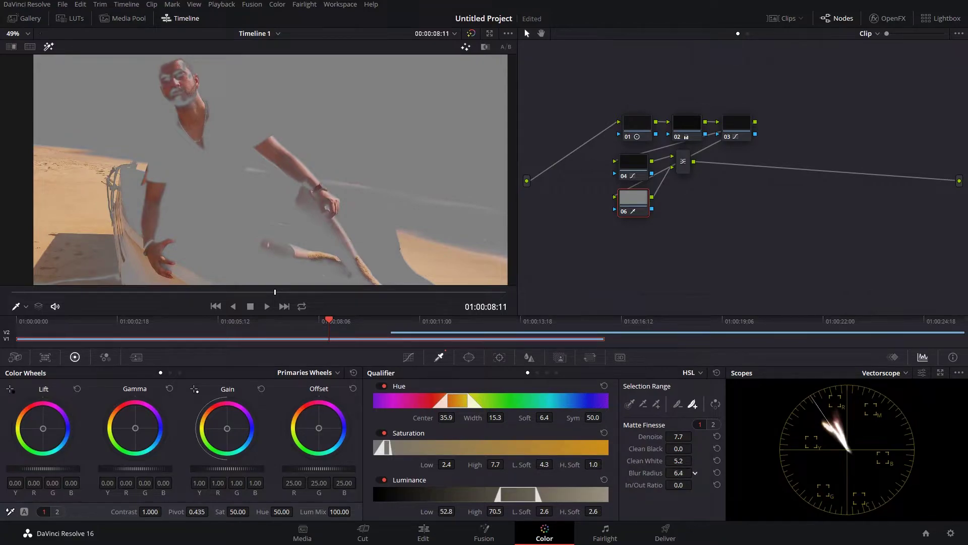
{"action": "left_click_drag", "start_coordinate": [537, 497], "coordinate": [615, 497]}
{"action": "left_click_drag", "start_coordinate": [387, 445], "coordinate": [402, 448]}
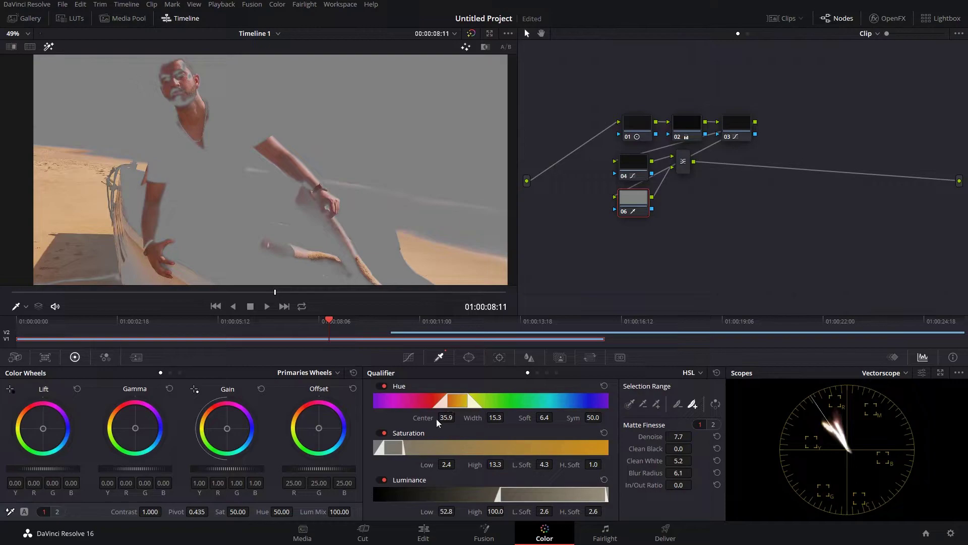
{"action": "mouse_move", "coordinate": [437, 419]}
{"action": "left_mouse_down"}
{"action": "mouse_move", "coordinate": [458, 417]}
{"action": "mouse_move", "coordinate": [446, 418]}
{"action": "left_mouse_up"}
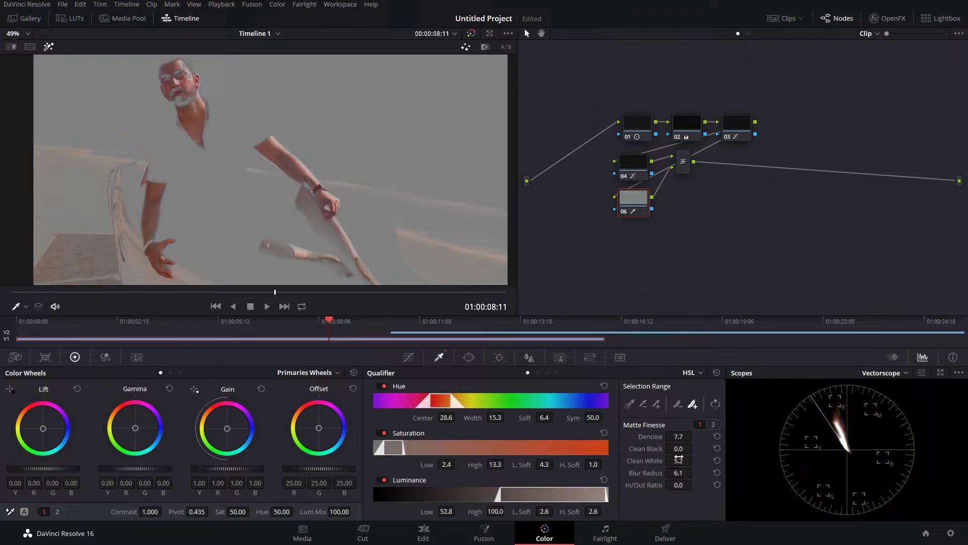
{"action": "left_click_drag", "start_coordinate": [678, 448], "coordinate": [678, 448]}
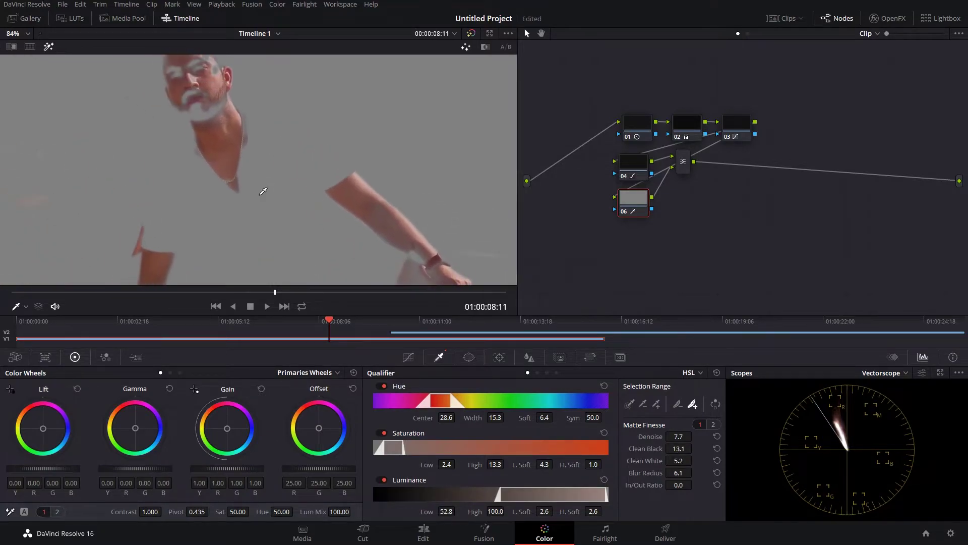
Step: Compare against node 04, then return to node 06 with Highlight turned off
{"action": "scroll", "coordinate": [267, 178], "scroll_direction": "down", "scroll_amount": 2}
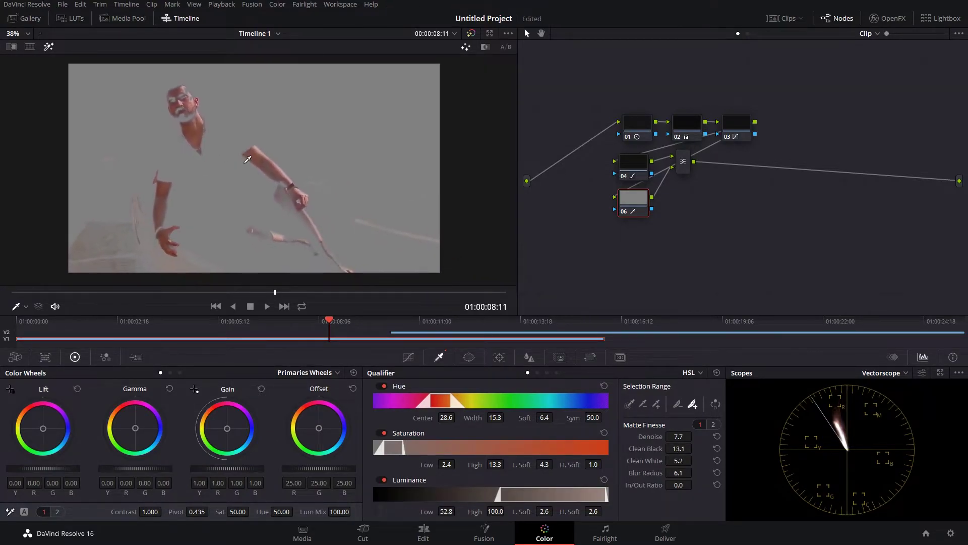
{"action": "left_click", "coordinate": [635, 170]}
{"action": "left_click", "coordinate": [637, 204]}
{"action": "left_click", "coordinate": [48, 47]}
{"action": "scroll", "coordinate": [179, 141], "scroll_direction": "up", "scroll_amount": 2}
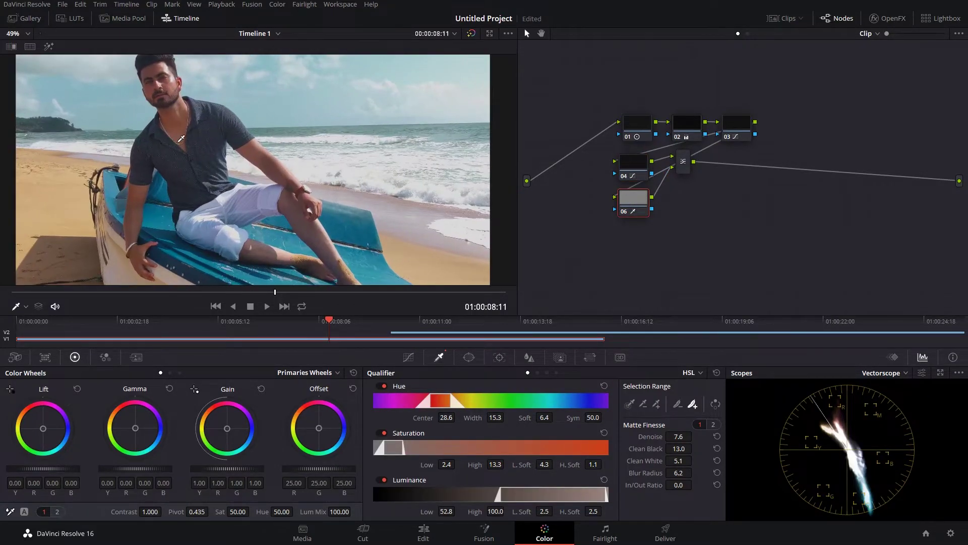
Step: With Log wheels, warm the skin's shadows, midtones and highlights toward orange; set low range 0.527, high range 0.486
{"action": "left_click", "coordinate": [48, 46]}
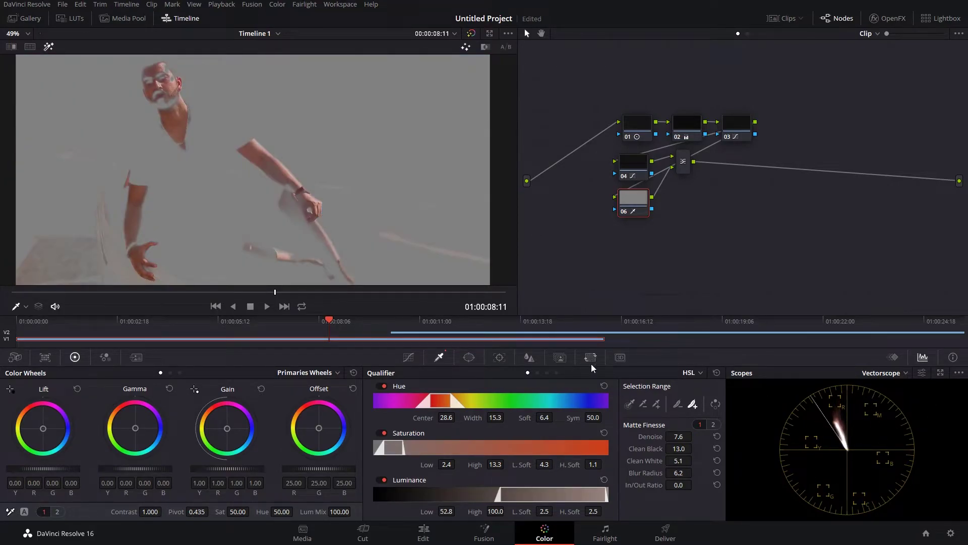
{"action": "left_click", "coordinate": [179, 373]}
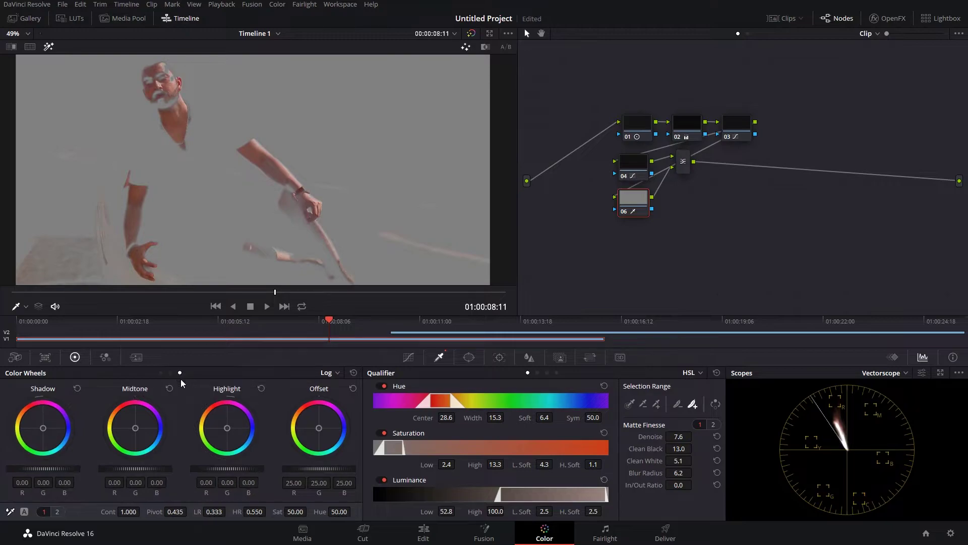
{"action": "left_click", "coordinate": [227, 429]}
{"action": "left_click_drag", "start_coordinate": [135, 429], "coordinate": [123, 421]}
{"action": "left_click_drag", "start_coordinate": [50, 436], "coordinate": [40, 425]}
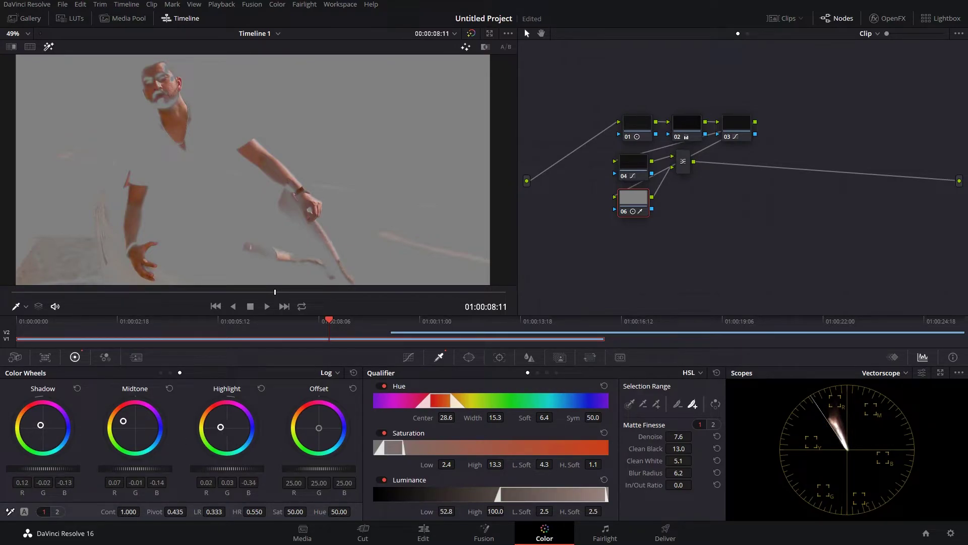
{"action": "left_click_drag", "start_coordinate": [220, 427], "coordinate": [214, 426]}
{"action": "left_click_drag", "start_coordinate": [214, 511], "coordinate": [228, 510]}
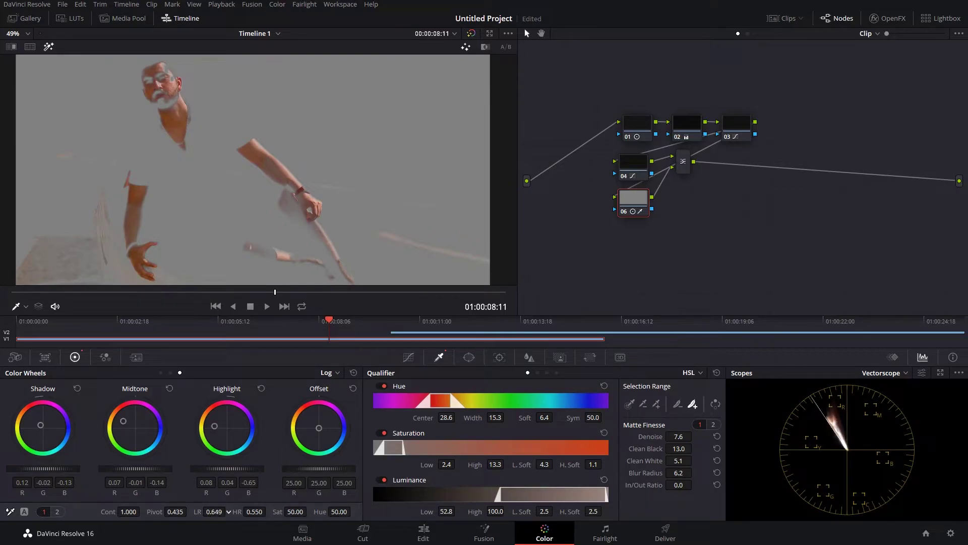
{"action": "left_click_drag", "start_coordinate": [255, 512], "coordinate": [263, 511]}
{"action": "left_click_drag", "start_coordinate": [215, 427], "coordinate": [219, 425]}
{"action": "left_click", "coordinate": [49, 46]}
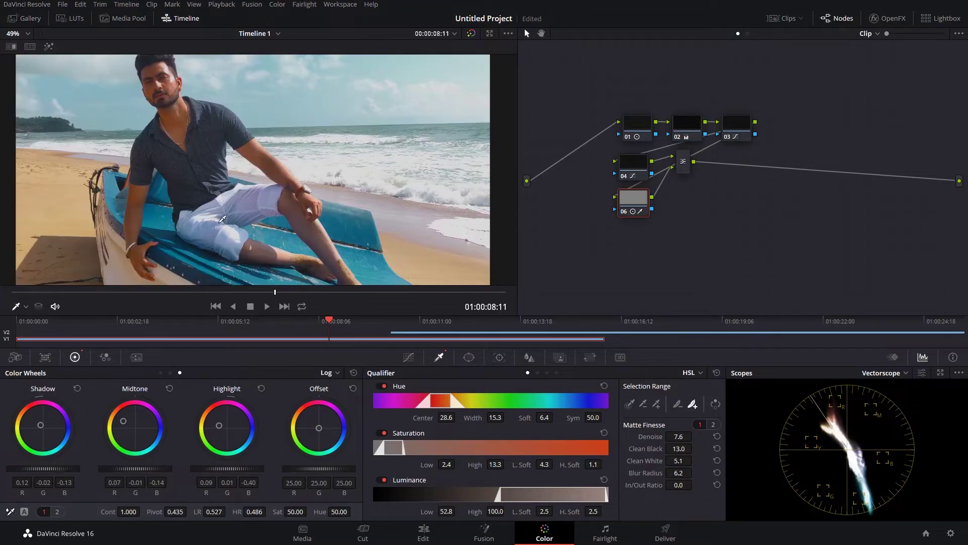
{"action": "scroll", "coordinate": [221, 219], "scroll_direction": "down", "scroll_amount": 1}
Step: Add a circular window over the man, stretch it into a tall ellipse (size 62.40, soft 4.56), and check the matte
{"action": "left_click", "coordinate": [467, 357]}
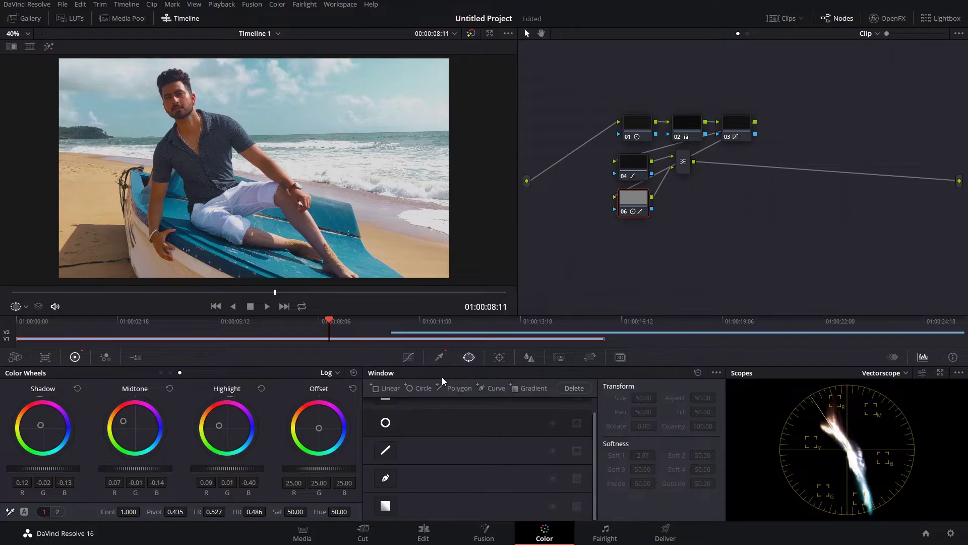
{"action": "left_click", "coordinate": [387, 424]}
{"action": "mouse_move", "coordinate": [256, 226]}
{"action": "left_mouse_down"}
{"action": "mouse_move", "coordinate": [197, 178]}
{"action": "mouse_move", "coordinate": [197, 285]}
{"action": "left_mouse_up"}
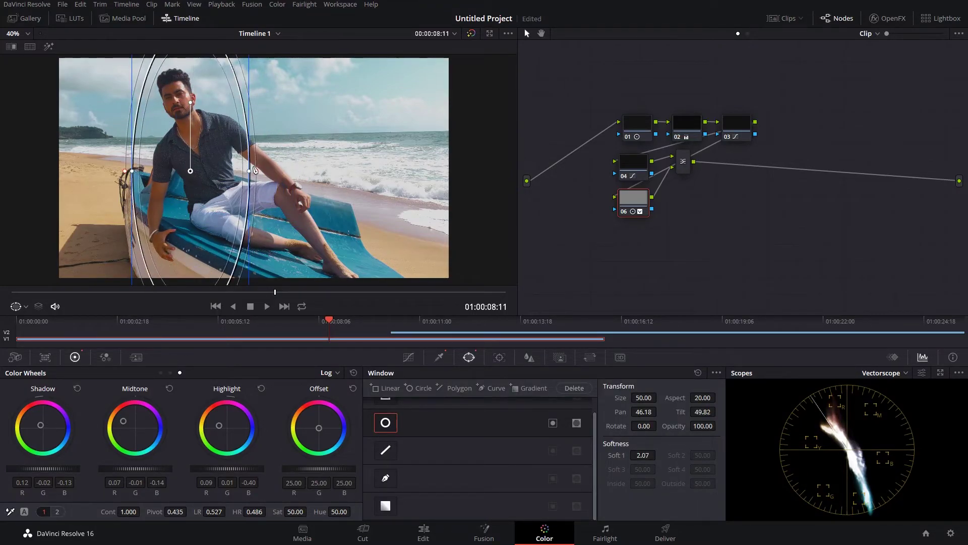
{"action": "mouse_move", "coordinate": [252, 171]}
{"action": "left_mouse_down"}
{"action": "mouse_move", "coordinate": [409, 174]}
{"action": "mouse_move", "coordinate": [262, 281]}
{"action": "mouse_move", "coordinate": [255, 240]}
{"action": "mouse_move", "coordinate": [259, 261]}
{"action": "left_mouse_up"}
{"action": "scroll", "coordinate": [262, 281], "scroll_direction": "down", "scroll_amount": 2}
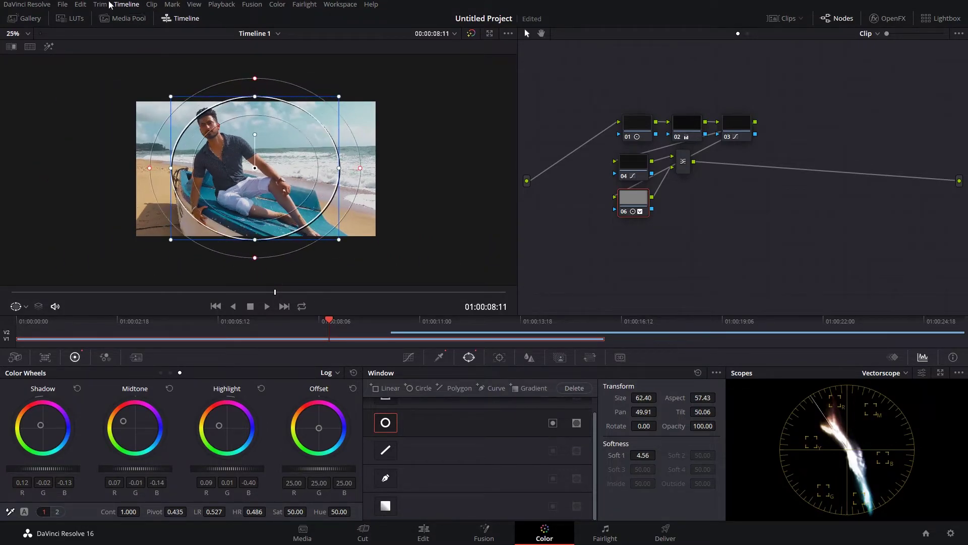
{"action": "left_click", "coordinate": [48, 47]}
{"action": "scroll", "coordinate": [254, 158], "scroll_direction": "up", "scroll_amount": 1}
{"action": "scroll", "coordinate": [254, 158], "scroll_direction": "up", "scroll_amount": 1}
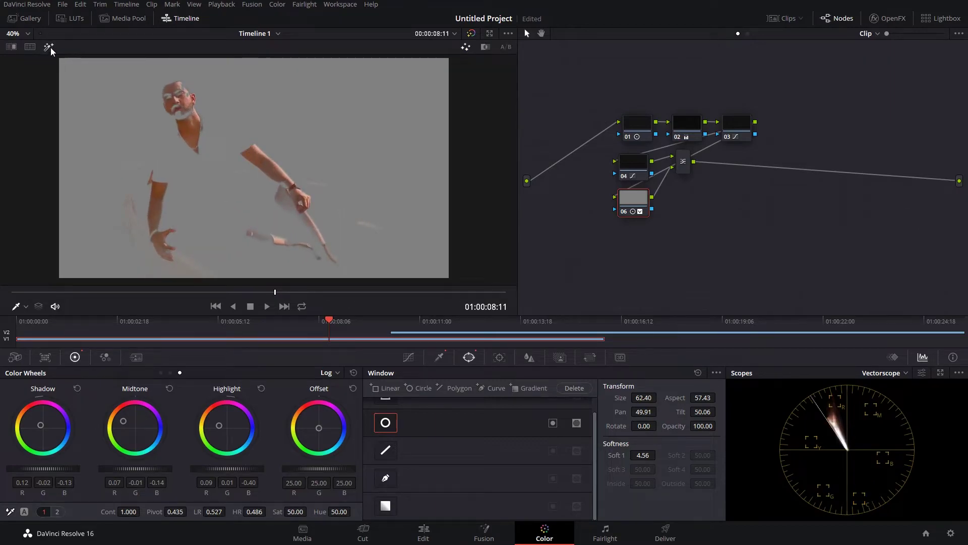
{"action": "left_click", "coordinate": [49, 46]}
{"action": "scroll", "coordinate": [231, 160], "scroll_direction": "up", "scroll_amount": 1}
{"action": "scroll", "coordinate": [231, 160], "scroll_direction": "down", "scroll_amount": 1}
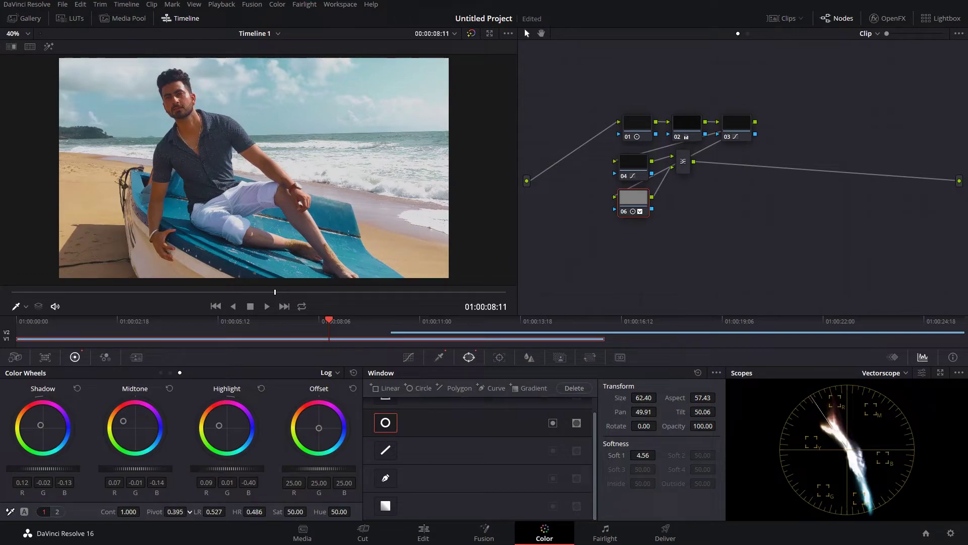
Step: Lower the skin's saturation and hue, then set Shad to 39.00 and HL to 2.50
{"action": "left_click_drag", "start_coordinate": [305, 514], "coordinate": [310, 511]}
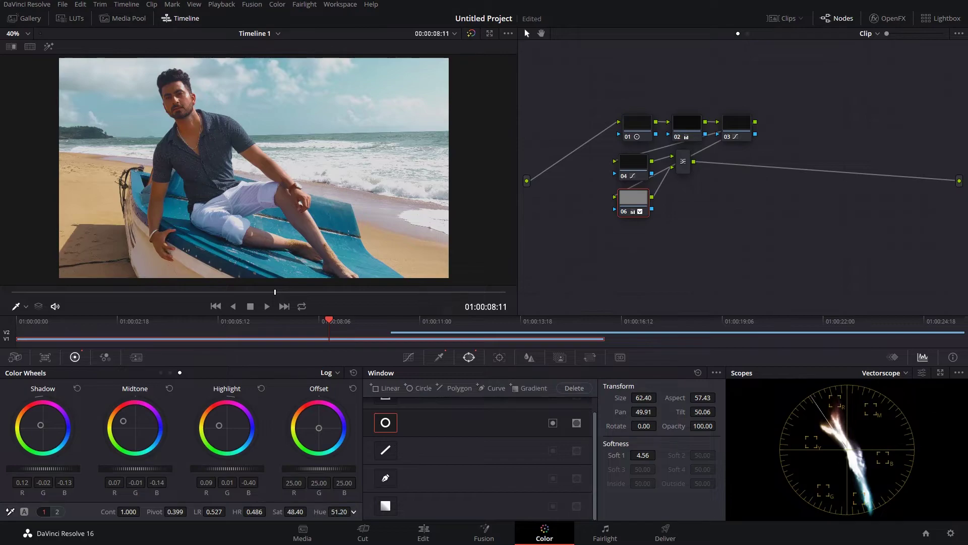
{"action": "left_click_drag", "start_coordinate": [354, 511], "coordinate": [353, 511]}
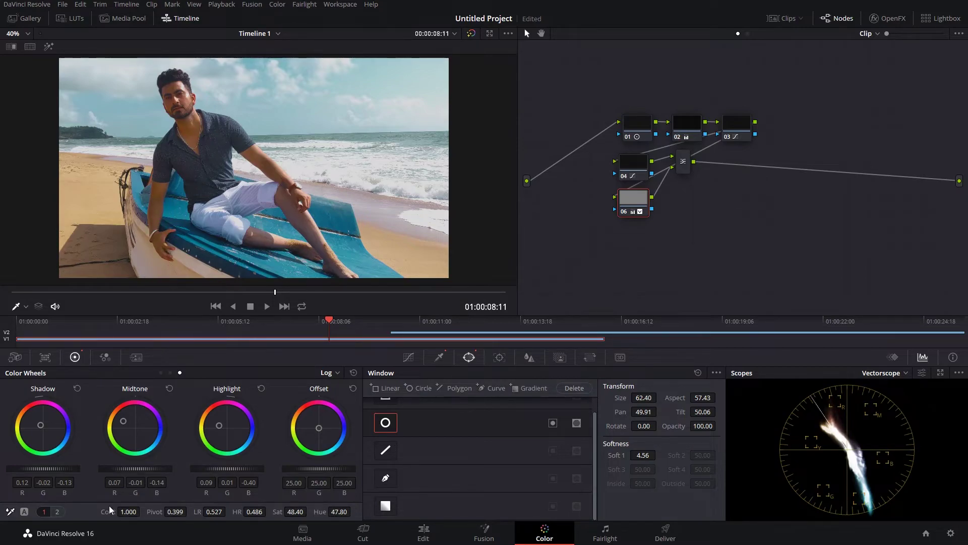
{"action": "left_click", "coordinate": [57, 511]}
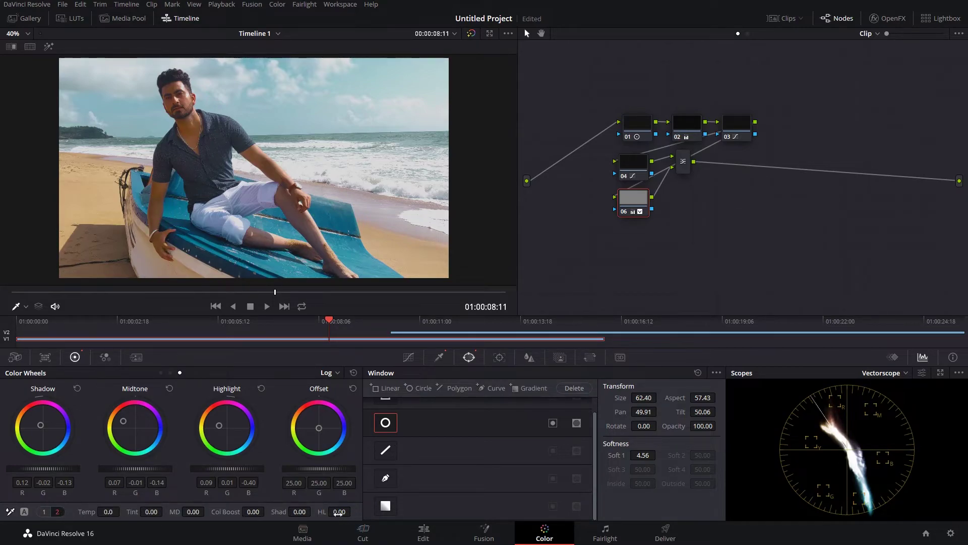
{"action": "left_click_drag", "start_coordinate": [291, 513], "coordinate": [314, 511]}
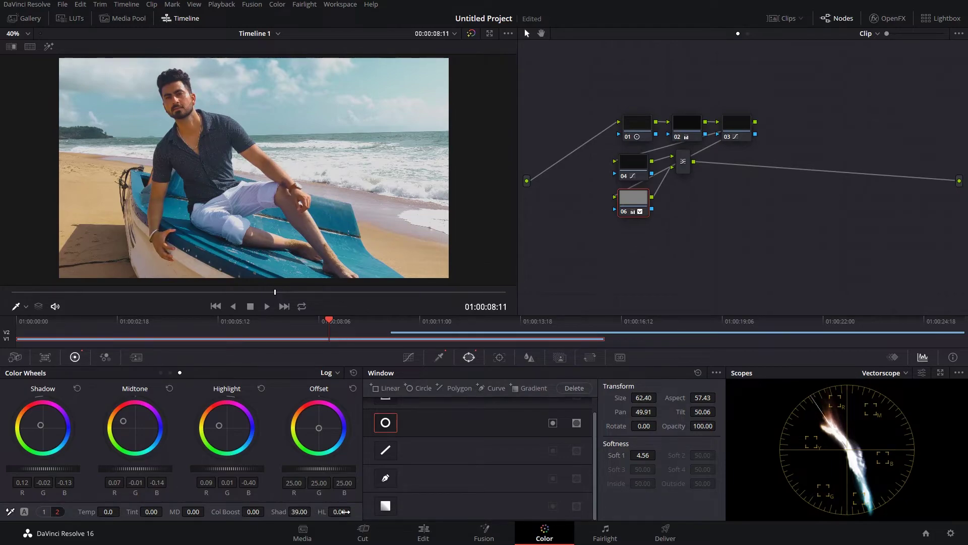
{"action": "left_click_drag", "start_coordinate": [339, 511], "coordinate": [345, 511]}
Step: Raise Offset to 27.25, darken the shadows slightly, and move the mixer node beside node 06
{"action": "left_click_drag", "start_coordinate": [325, 469], "coordinate": [333, 470]}
{"action": "left_click_drag", "start_coordinate": [65, 469], "coordinate": [57, 469]}
{"action": "left_click_drag", "start_coordinate": [684, 169], "coordinate": [688, 197]}
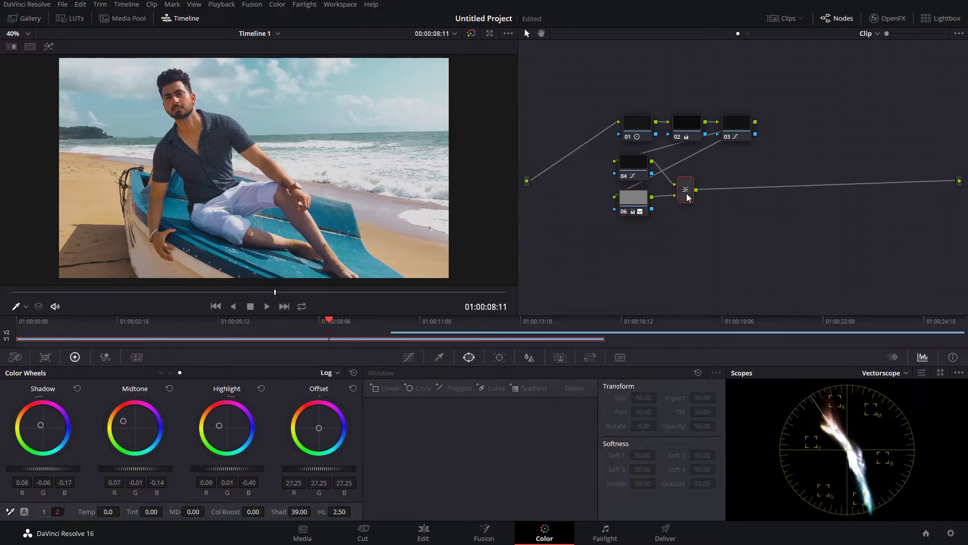
Step: Add serial node 07 with a Hue vs Hue curve that raises cyan to turn the blue boat teal
{"action": "key", "text": "alt+s"}
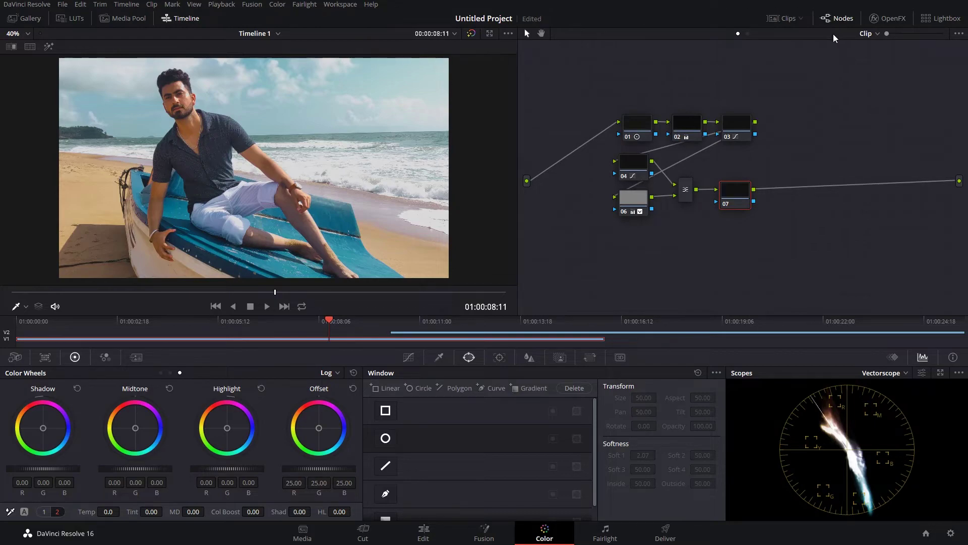
{"action": "left_click", "coordinate": [409, 358]}
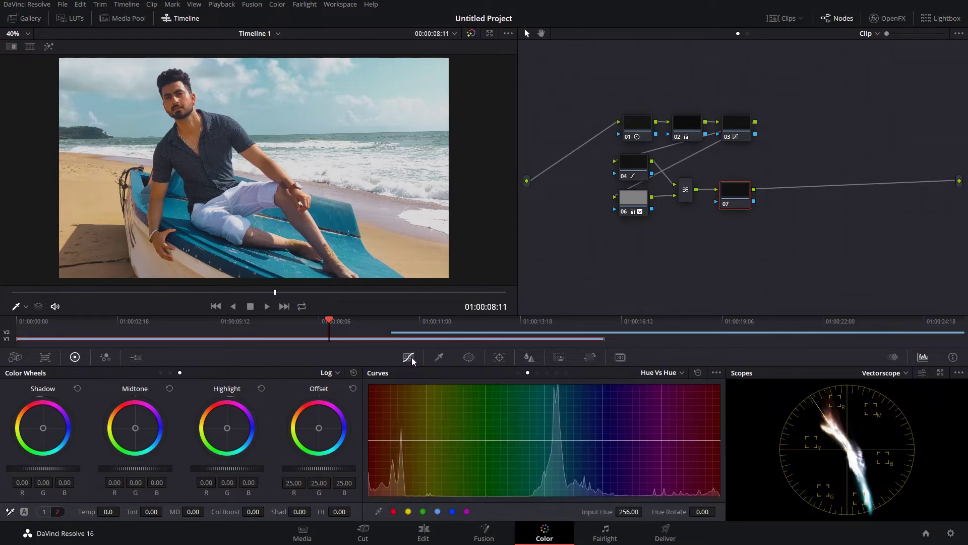
{"action": "left_click", "coordinate": [514, 441]}
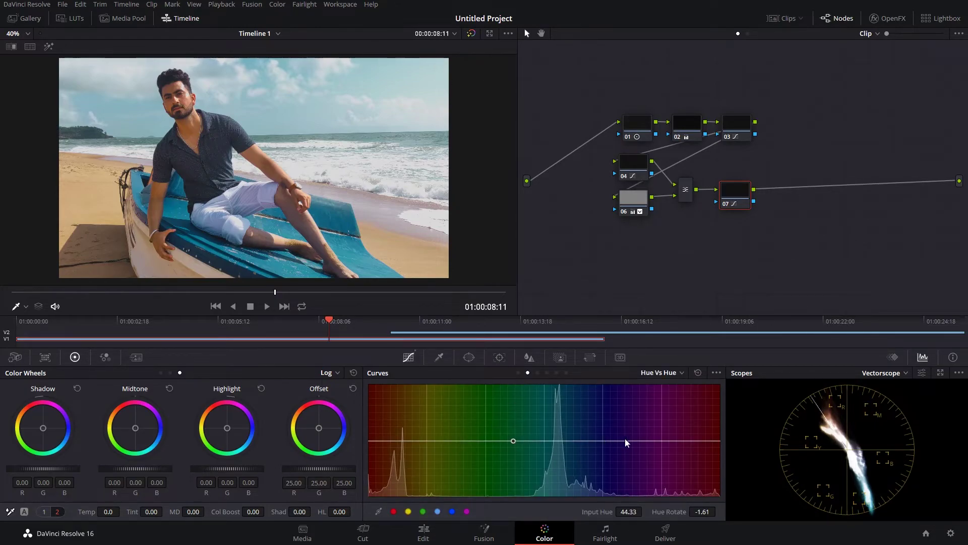
{"action": "left_click_drag", "start_coordinate": [628, 441], "coordinate": [644, 440]}
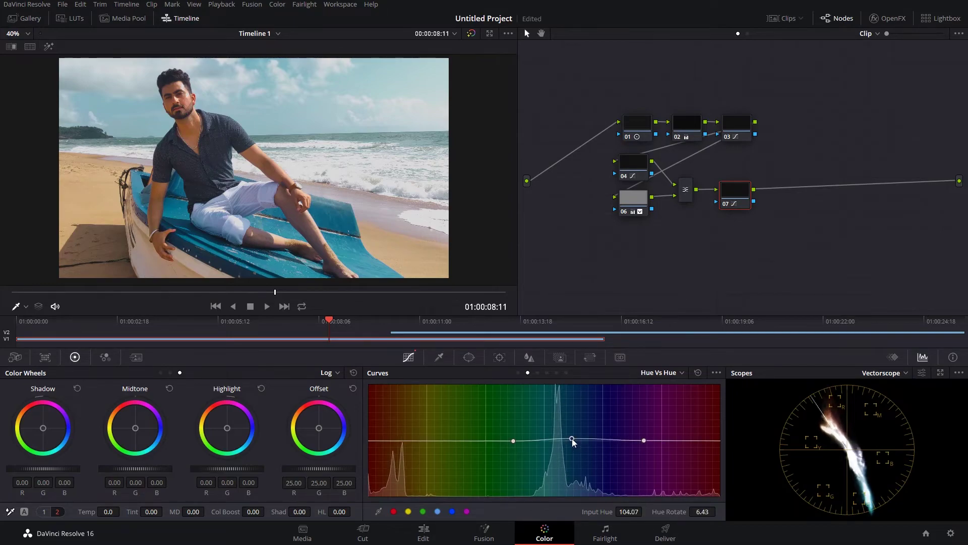
{"action": "left_click_drag", "start_coordinate": [571, 441], "coordinate": [570, 436]}
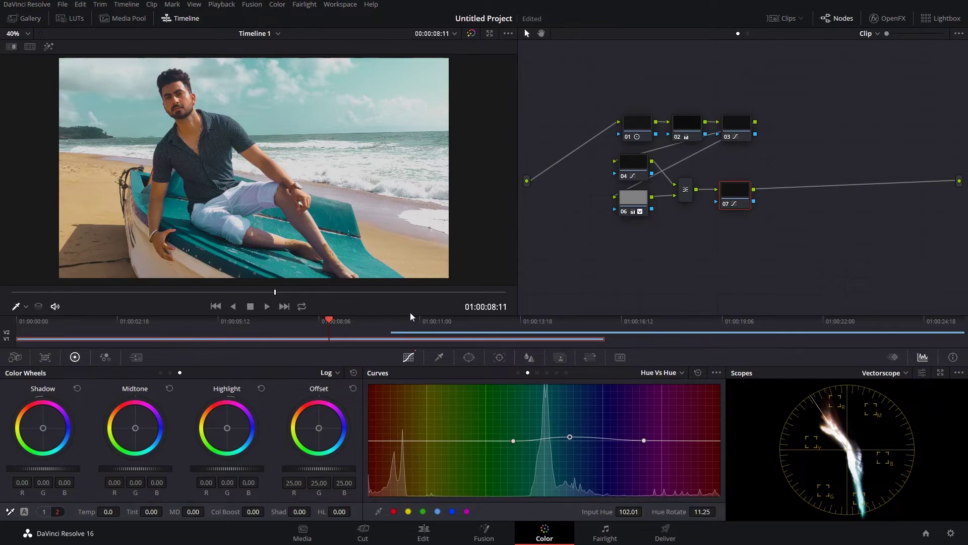
Step: Show the clip strip and compare the beach clip with the car reference using Image Wipe
{"action": "left_click", "coordinate": [783, 19]}
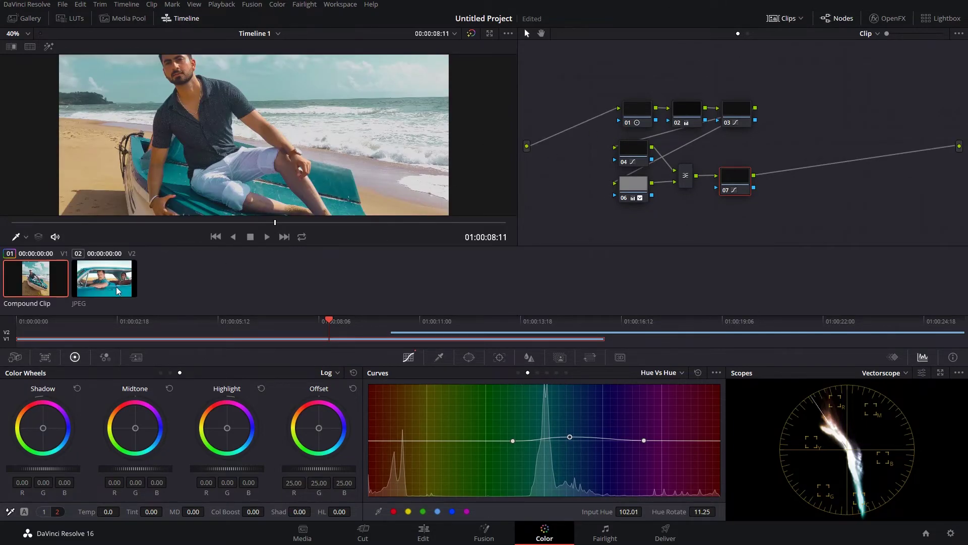
{"action": "left_click", "coordinate": [11, 46]}
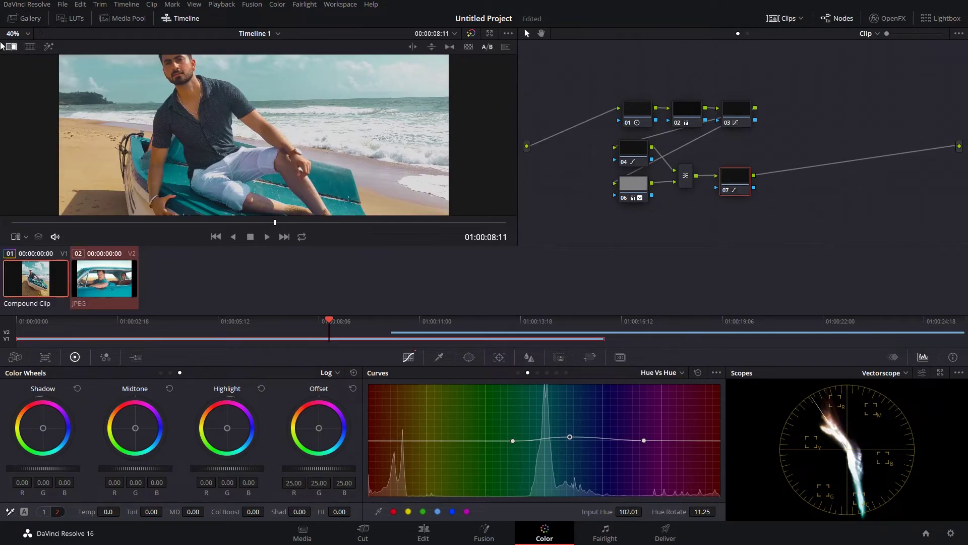
{"action": "left_click", "coordinate": [59, 264]}
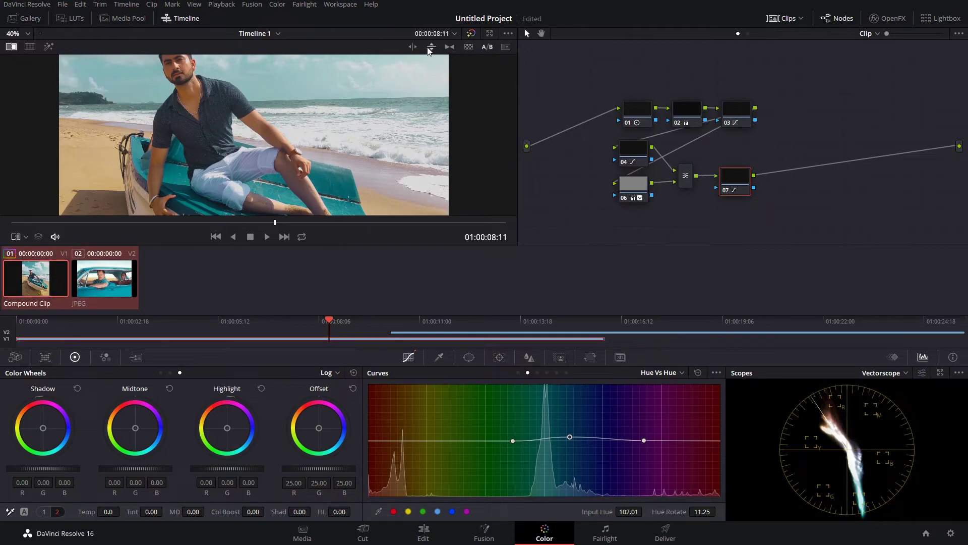
{"action": "key", "text": "ctrl+w"}
Step: Show the beach clip and the reference still side by side in Split Screen
{"action": "left_click", "coordinate": [30, 46]}
{"action": "scroll", "coordinate": [184, 125], "scroll_direction": "up", "scroll_amount": 1}
{"action": "scroll", "coordinate": [184, 126], "scroll_direction": "up", "scroll_amount": 1}
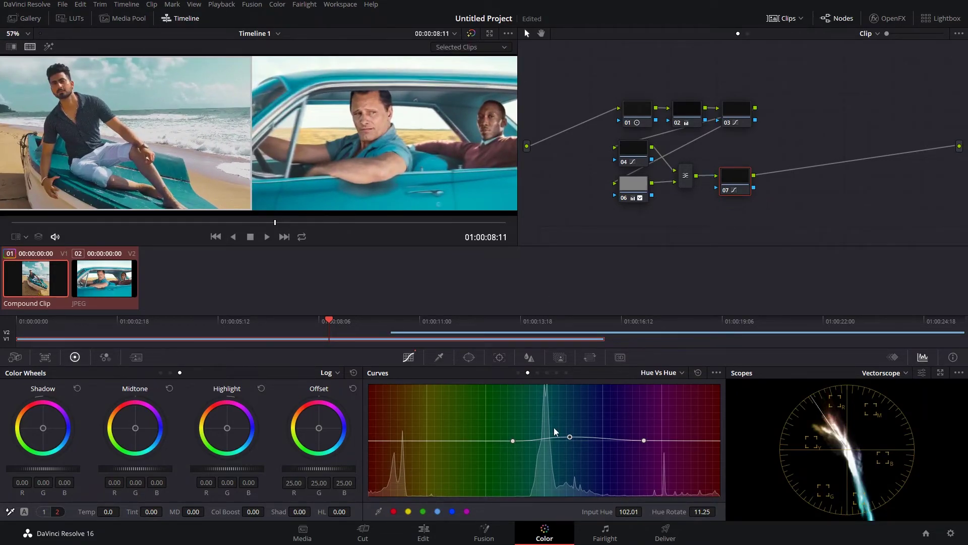
Step: Refine node 07's hue curve with purple and red points, reds rotated -9.64, then add layer node 09
{"action": "mouse_move", "coordinate": [571, 440]}
{"action": "left_mouse_down"}
{"action": "mouse_move", "coordinate": [575, 432]}
{"action": "mouse_move", "coordinate": [578, 441]}
{"action": "left_mouse_up"}
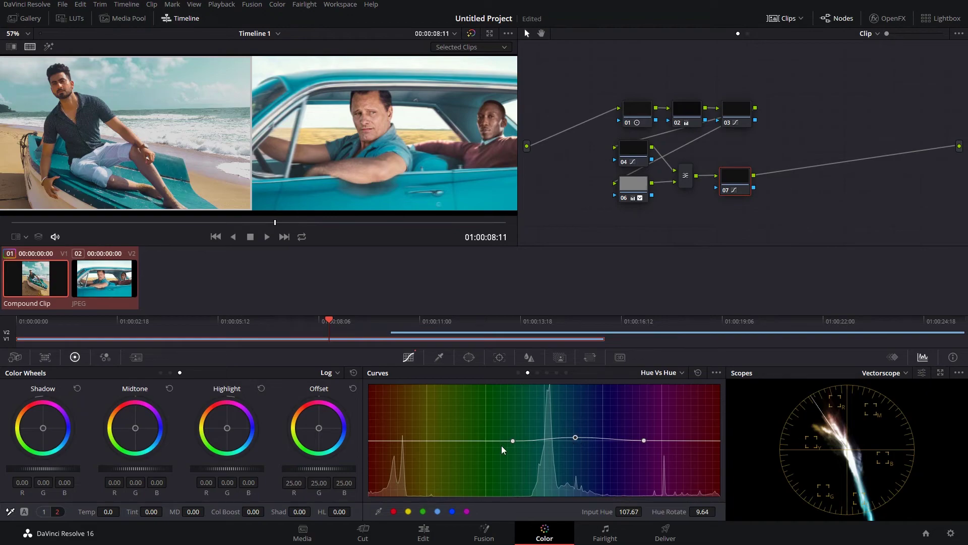
{"action": "left_click", "coordinate": [424, 441]}
{"action": "left_click", "coordinate": [687, 442]}
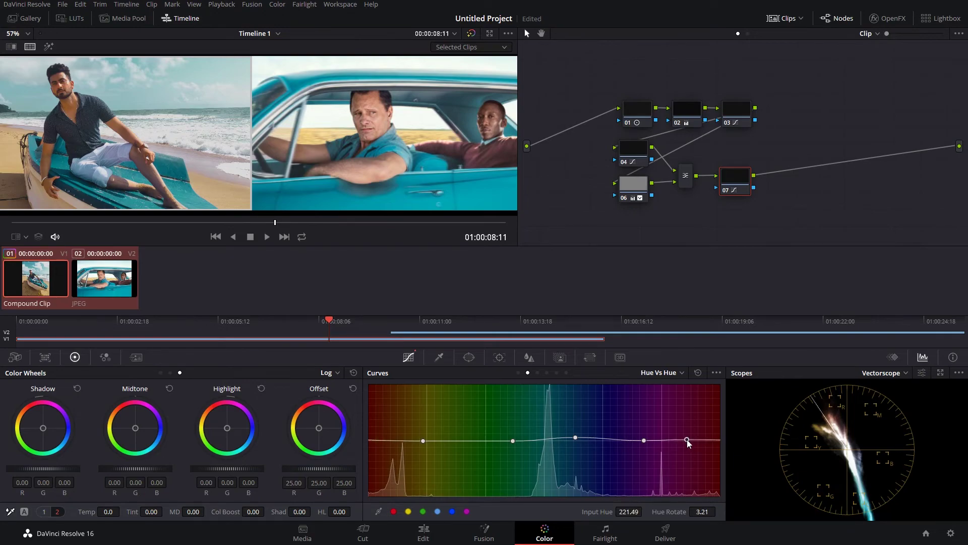
{"action": "left_click_drag", "start_coordinate": [380, 440], "coordinate": [379, 447]}
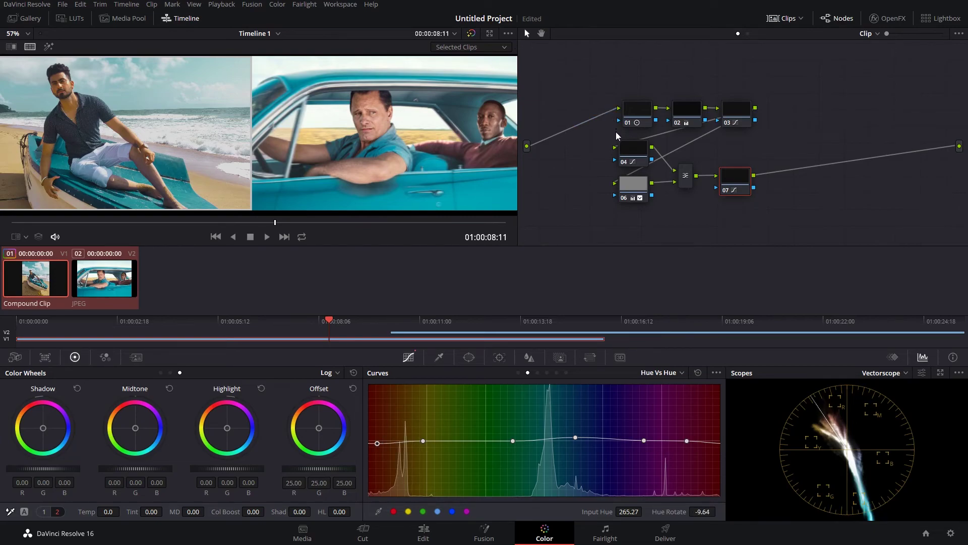
{"action": "key", "text": "alt+l"}
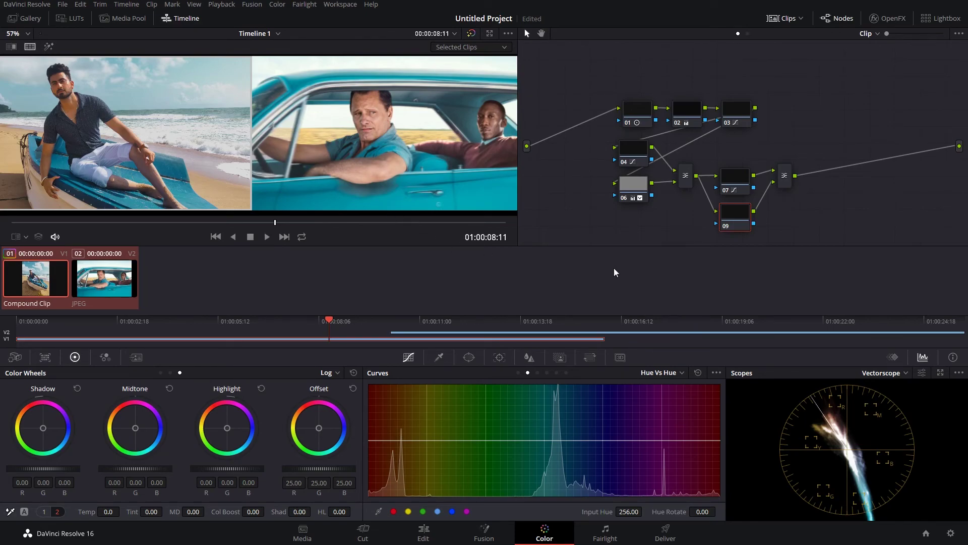
Step: Feed node 06's skin key into node 09 and lower node 09's Hue to 52.10
{"action": "left_click_drag", "start_coordinate": [652, 196], "coordinate": [718, 225]}
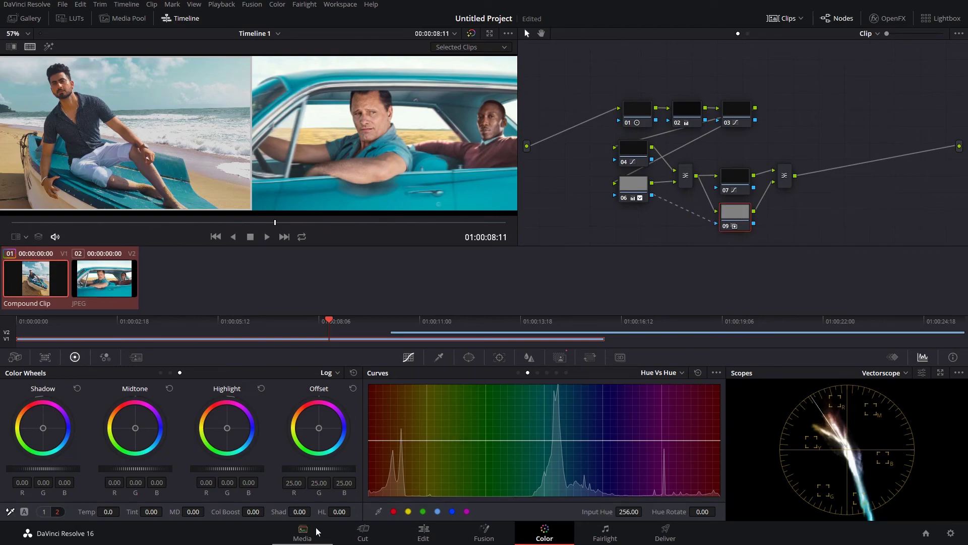
{"action": "left_click", "coordinate": [45, 510]}
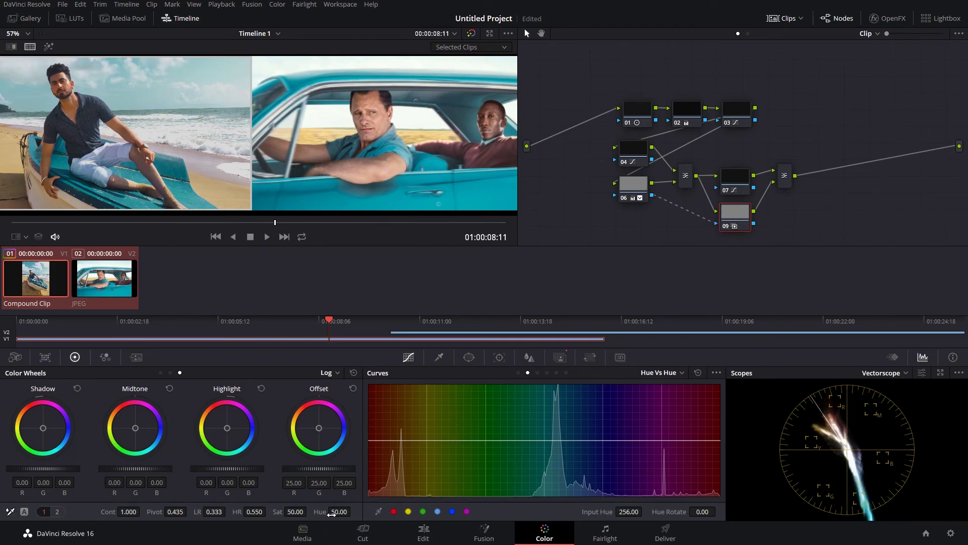
{"action": "mouse_move", "coordinate": [339, 511]}
{"action": "left_mouse_down"}
{"action": "mouse_move", "coordinate": [329, 512]}
{"action": "mouse_move", "coordinate": [340, 511]}
{"action": "left_mouse_up"}
{"action": "scroll", "coordinate": [137, 76], "scroll_direction": "up", "scroll_amount": 1}
{"action": "scroll", "coordinate": [260, 118], "scroll_direction": "up", "scroll_amount": 1}
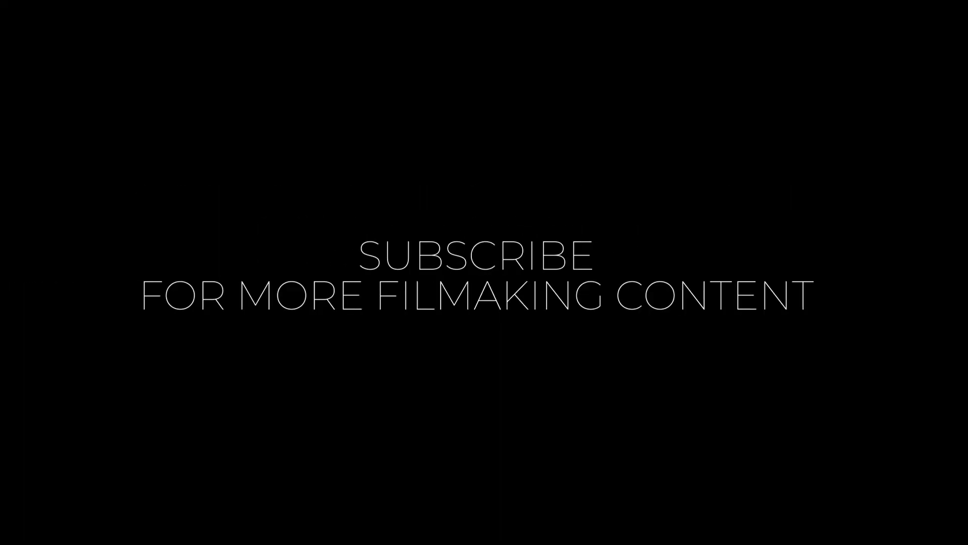